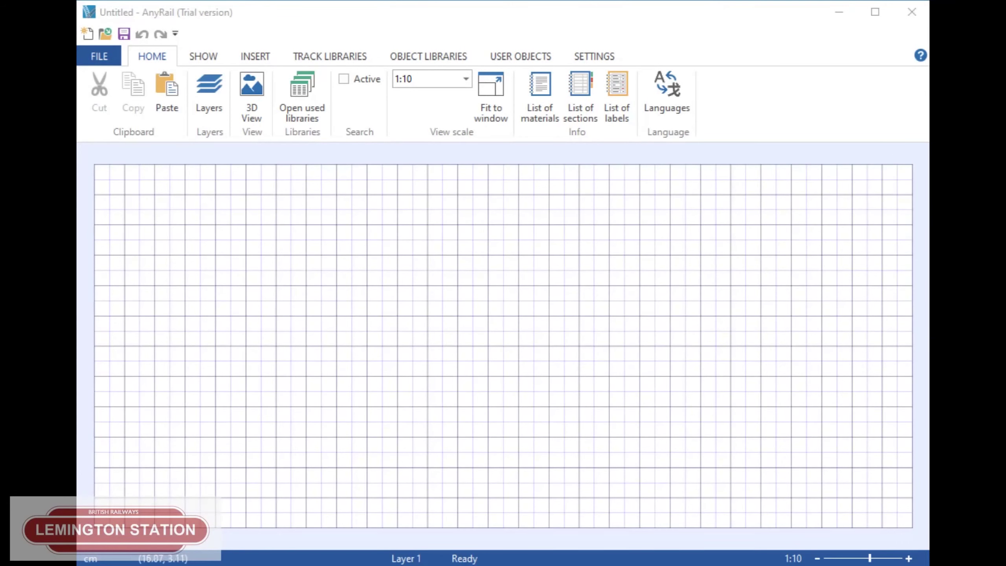
left_click(594, 56)
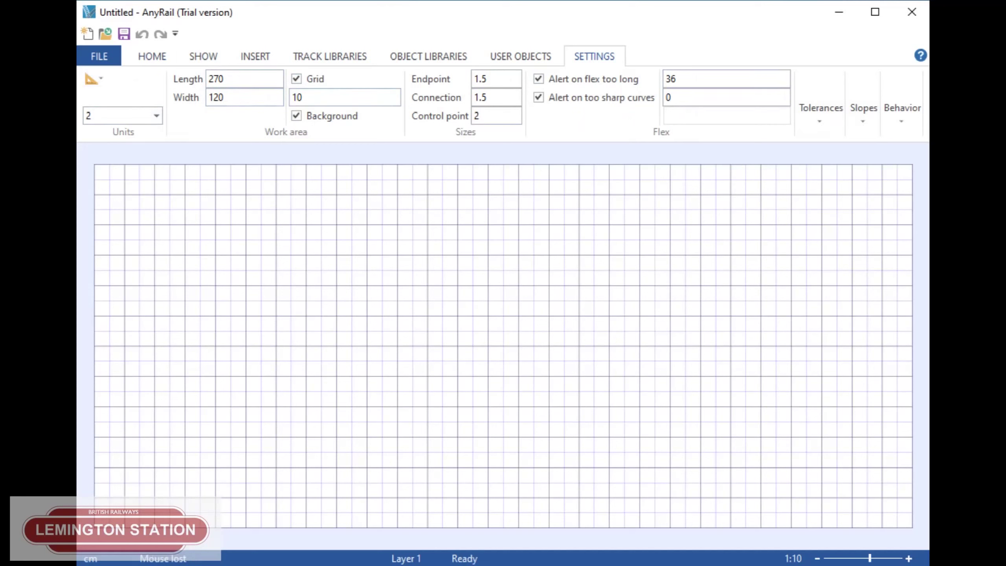
left_click(152, 57)
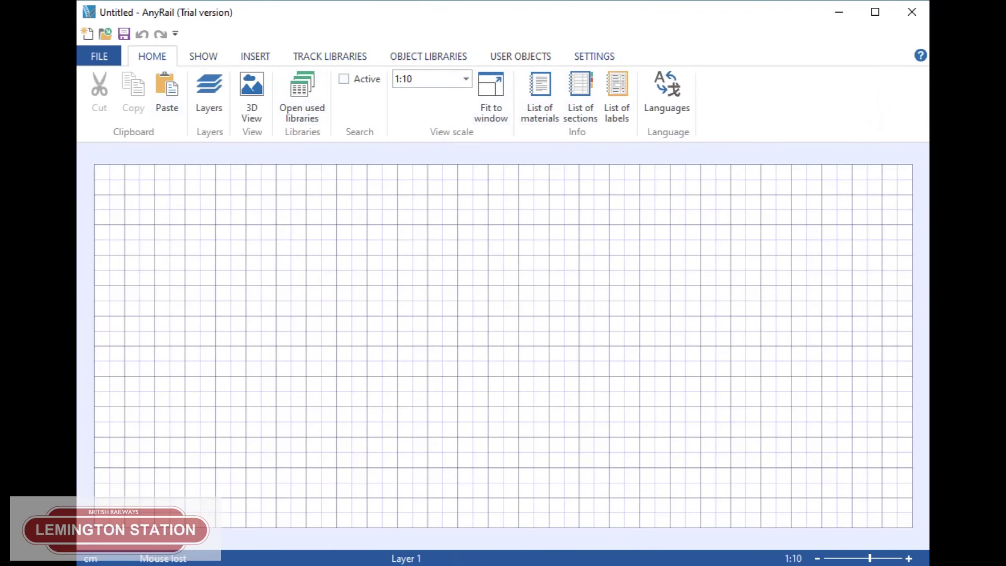
left_click(594, 56)
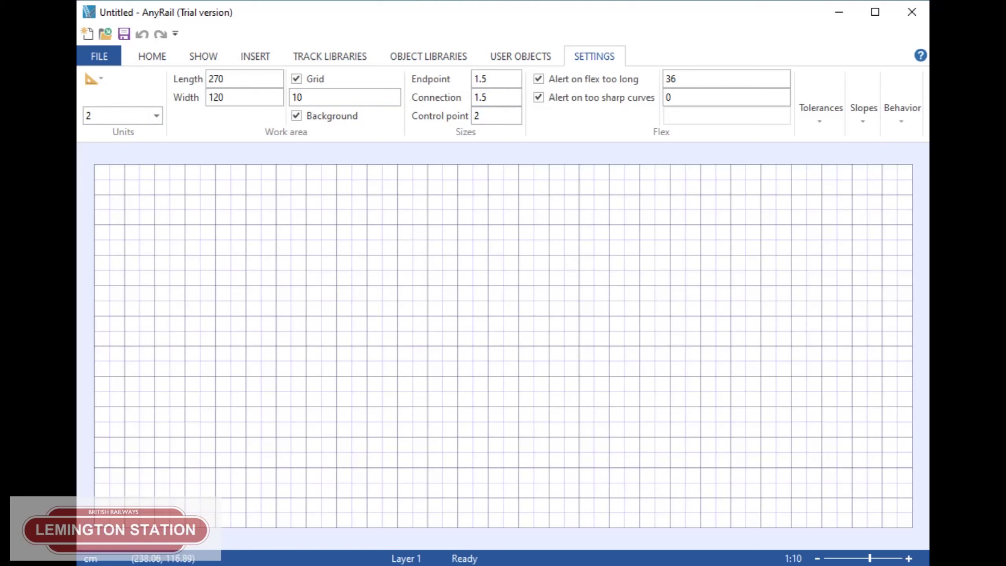
Step: Draw an L-shaped surface along the work area's upper and right edges, with a 40 cm deep upper leg and an about 56 cm wide right leg
left_click(255, 57)
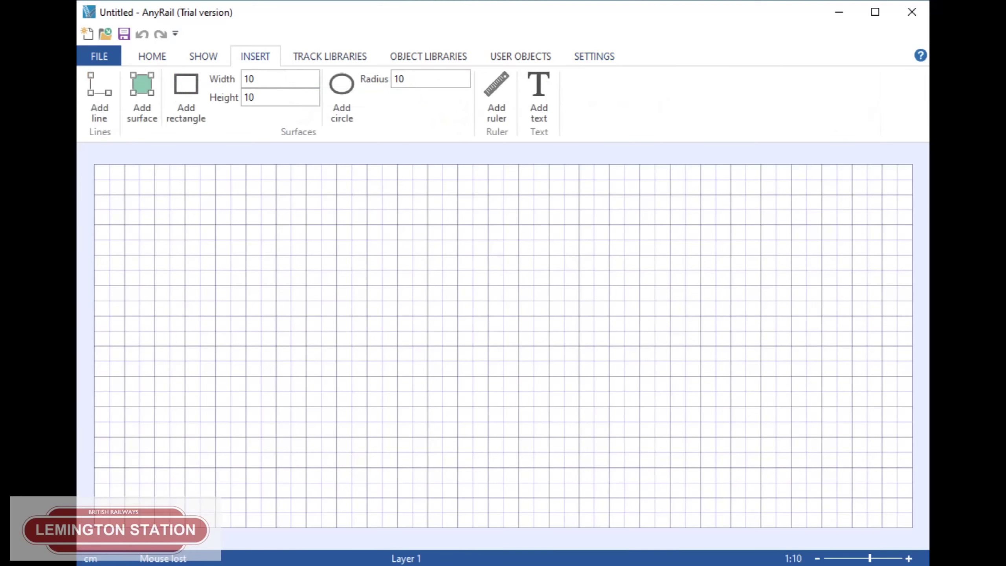
left_click(142, 99)
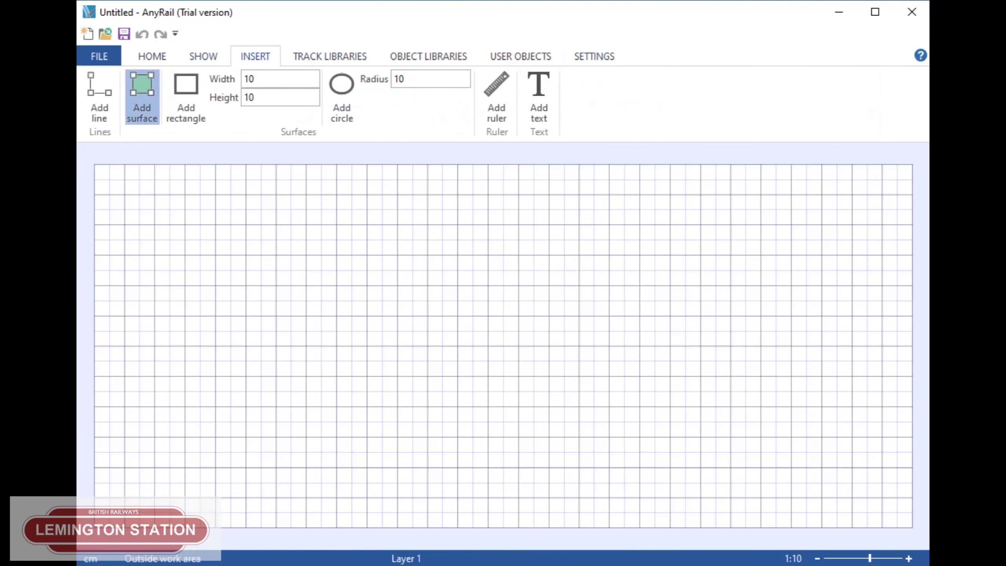
left_click(94, 163)
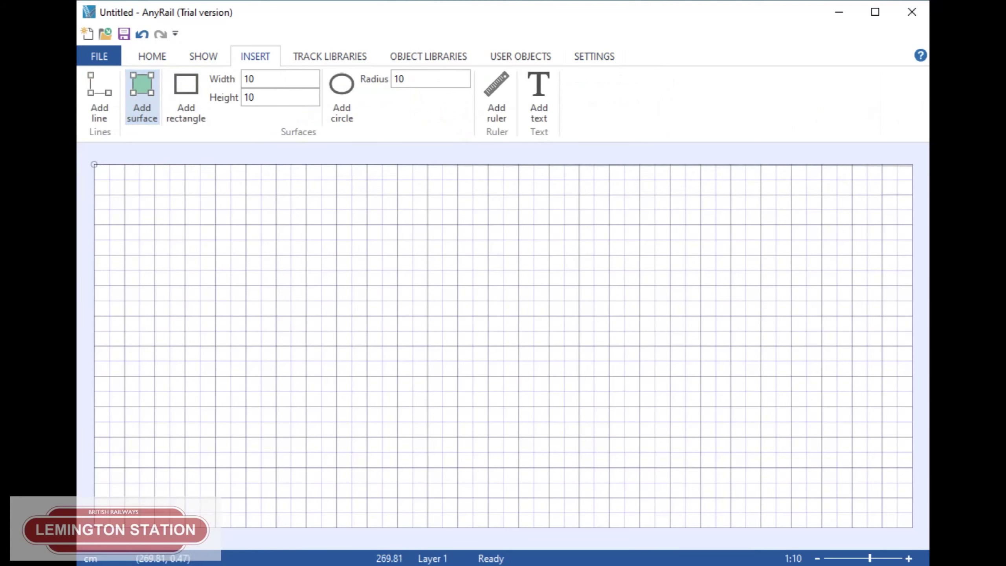
left_click(912, 163)
left_click(912, 528)
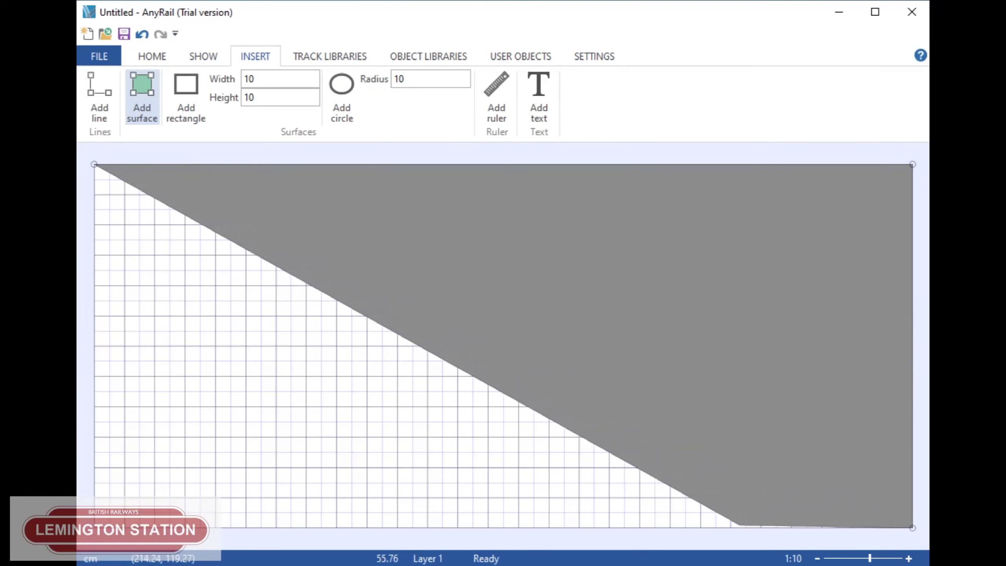
left_click(743, 528)
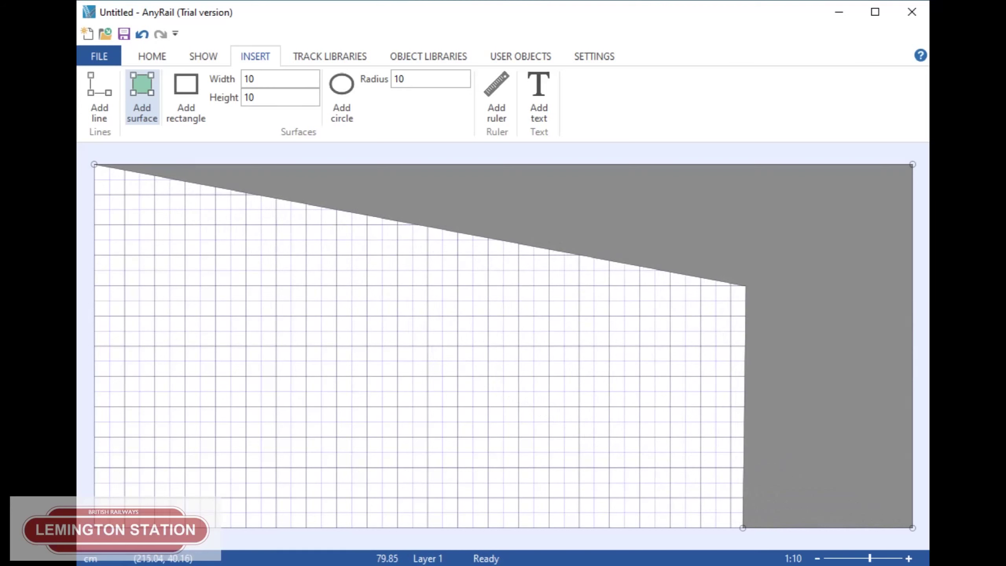
left_click(745, 285)
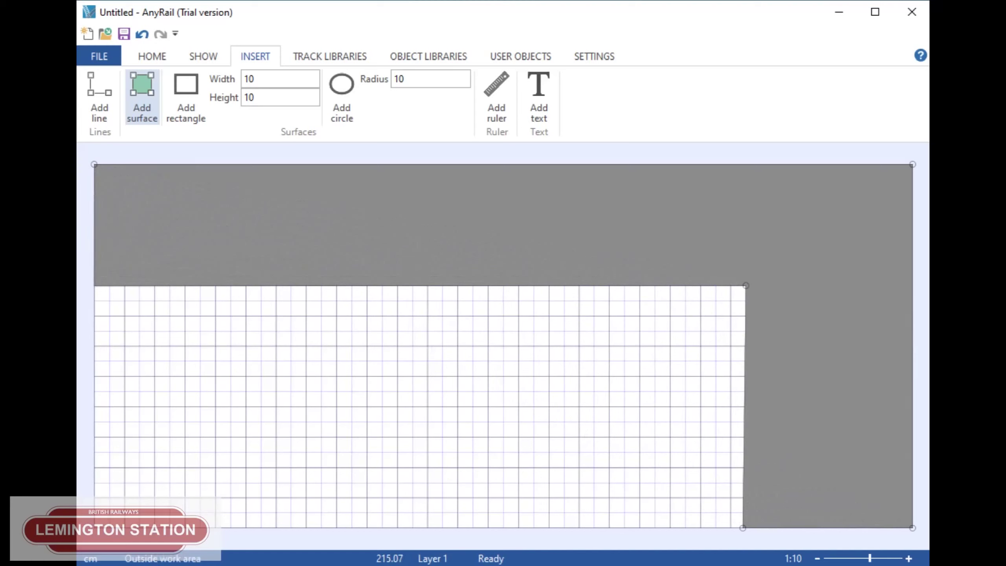
double_click(94, 285)
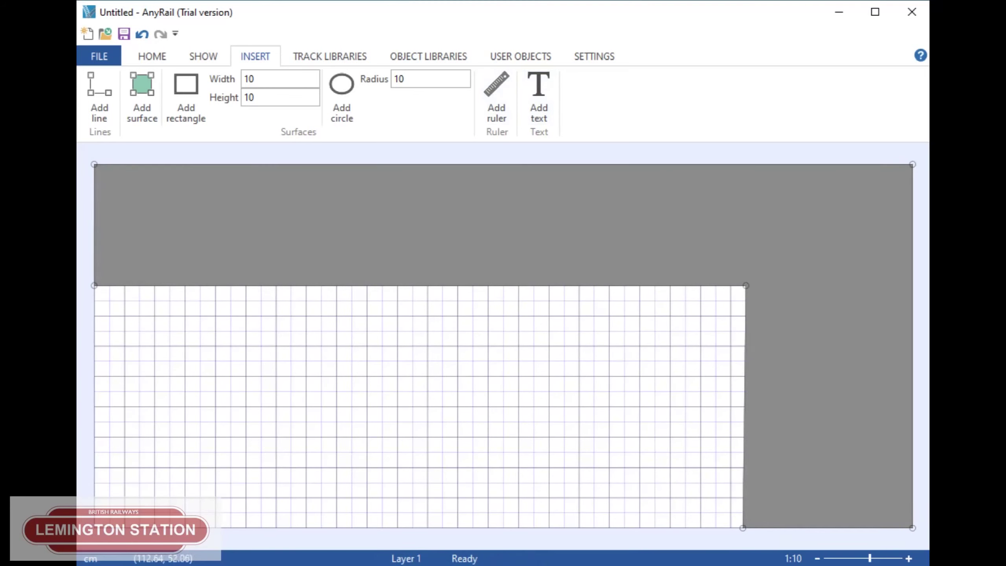
Step: Add a point at x 140, y 40 on the surface's inner horizontal edge and position the inner corner at x 215, y 40
left_click(459, 284)
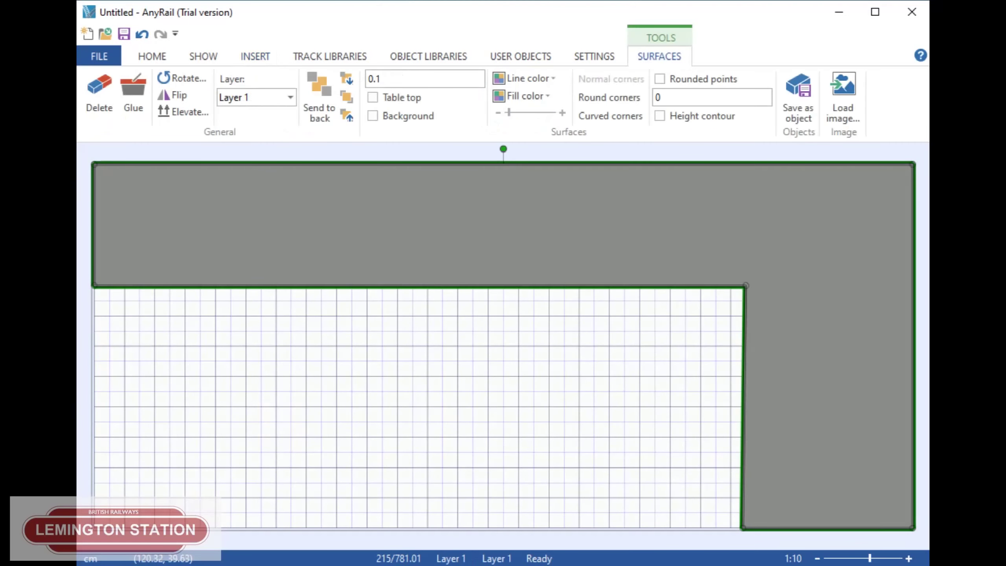
right_click(458, 285)
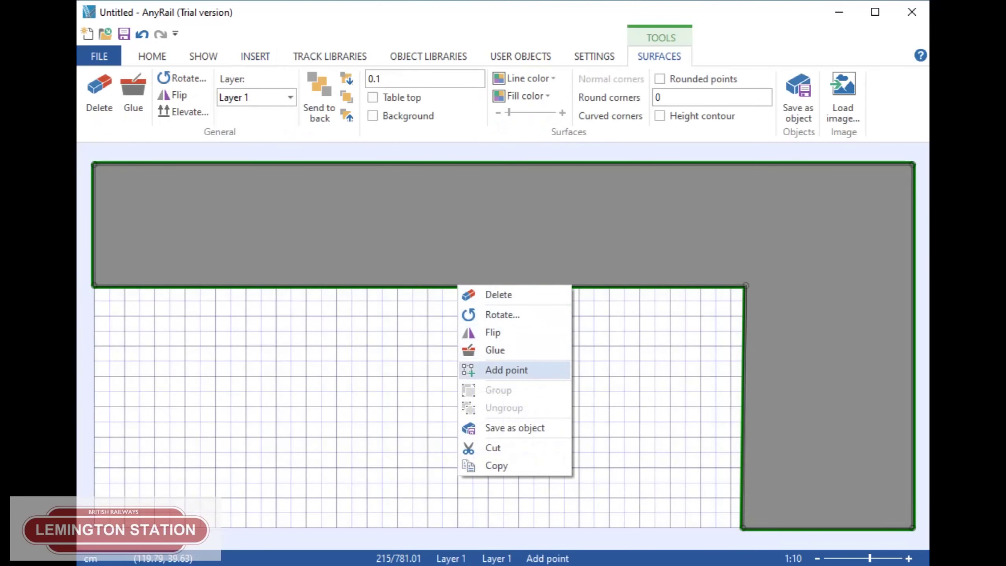
left_click(506, 369)
left_click_drag(458, 285, 519, 285)
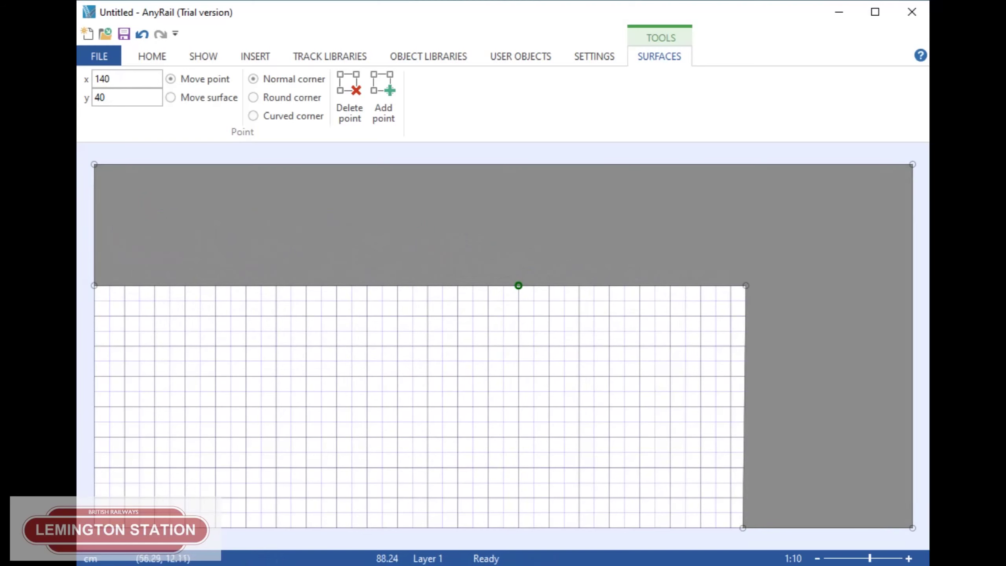
left_click(745, 286)
mouse_move(745, 286)
left_mouse_down()
mouse_move(545, 466)
mouse_move(505, 525)
mouse_move(516, 526)
mouse_move(597, 397)
mouse_move(746, 285)
left_mouse_up()
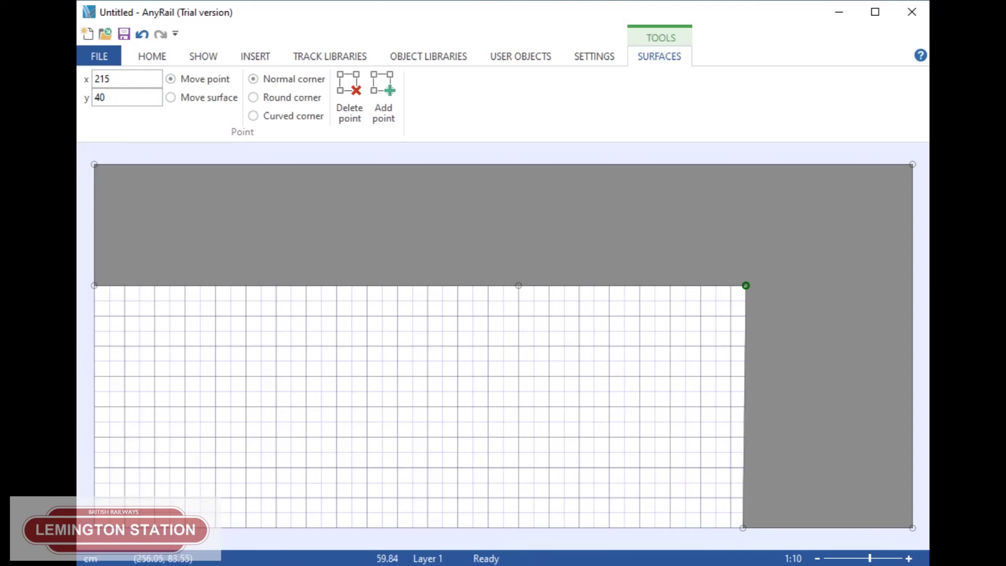
Step: Check the OO gauge manufacturers' track ranges and open the H0 Peco Streamline Code 100 library
left_click(817, 558)
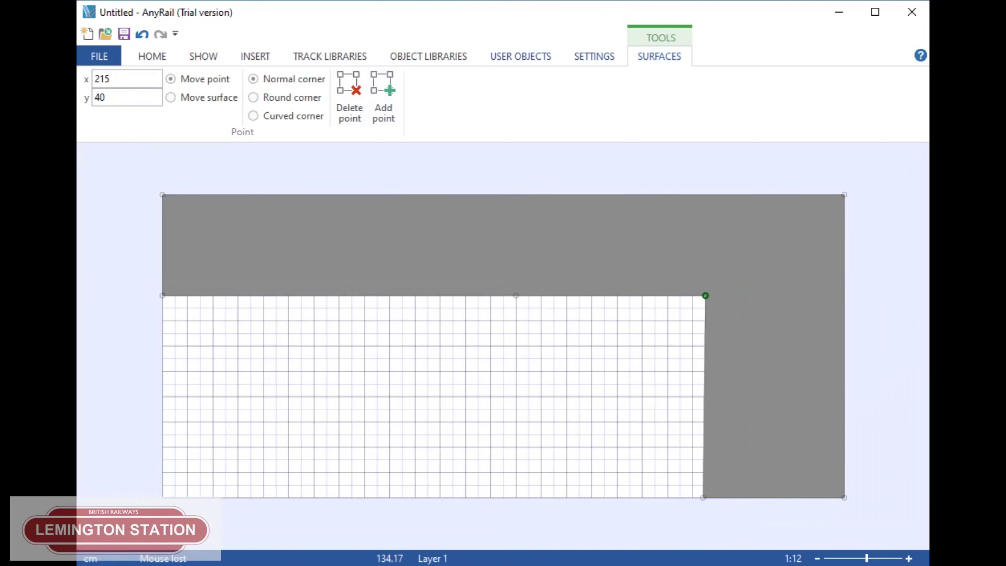
left_click(330, 57)
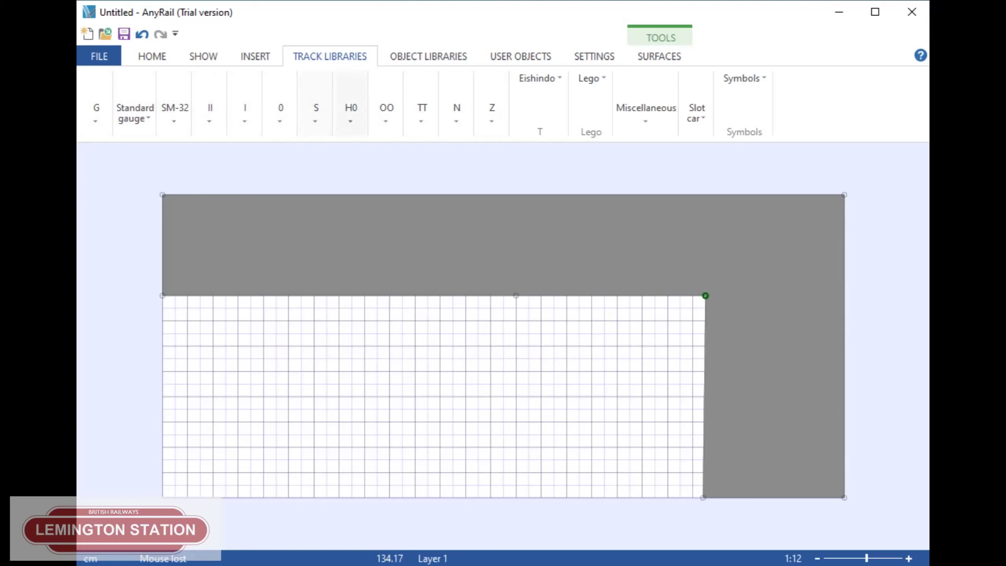
left_click(386, 113)
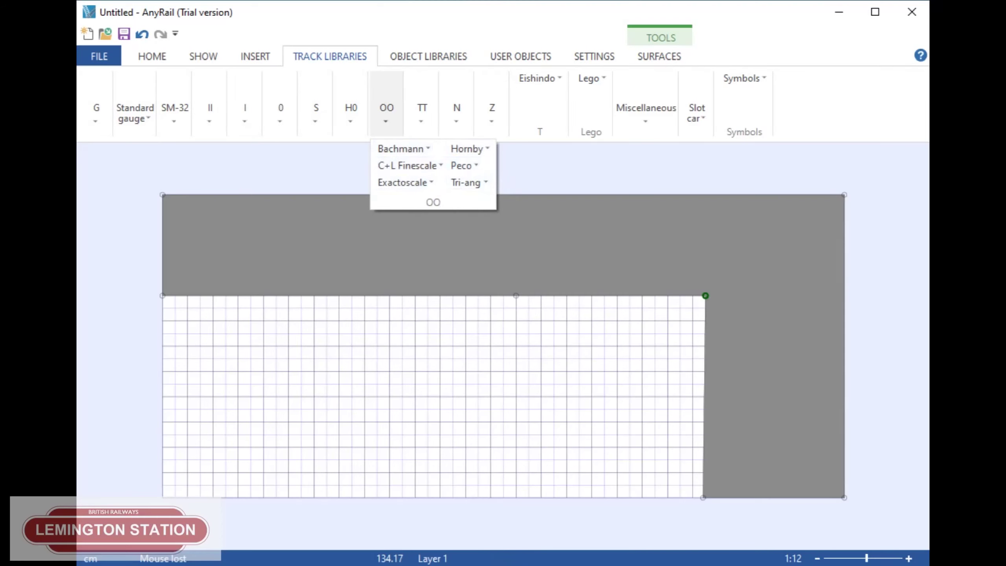
left_click(402, 149)
left_click(470, 149)
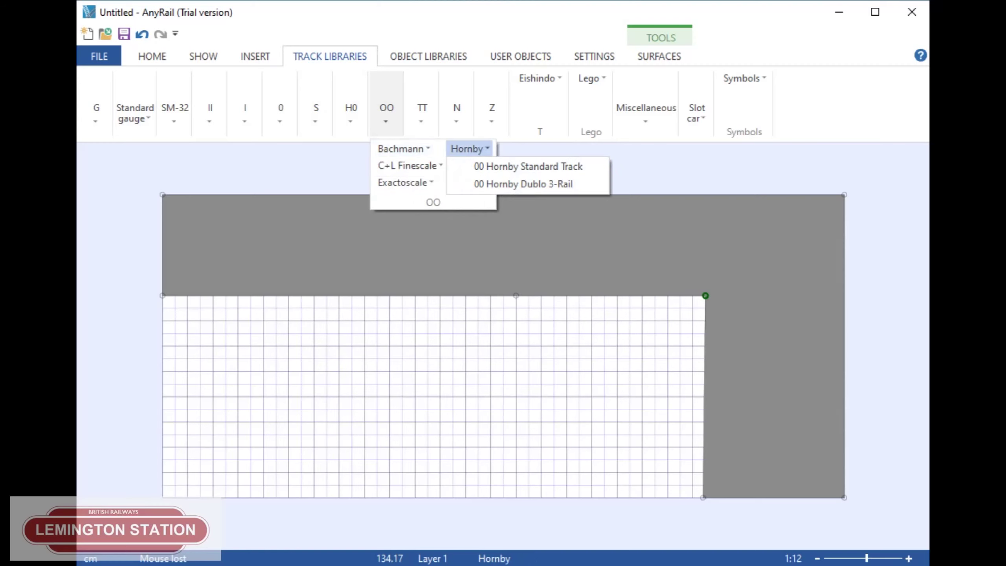
left_click(409, 165)
left_click(464, 165)
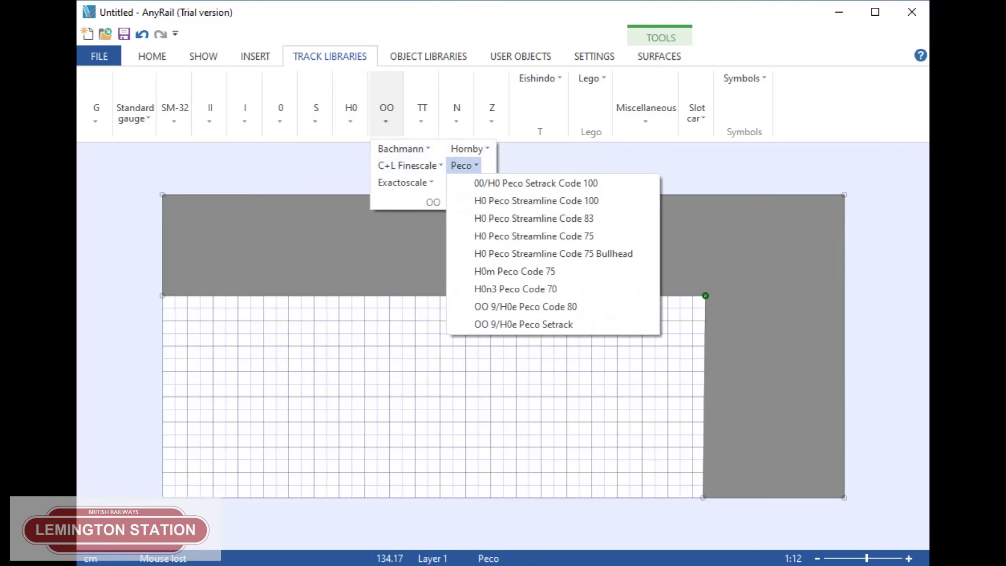
left_click(402, 183)
left_click(466, 182)
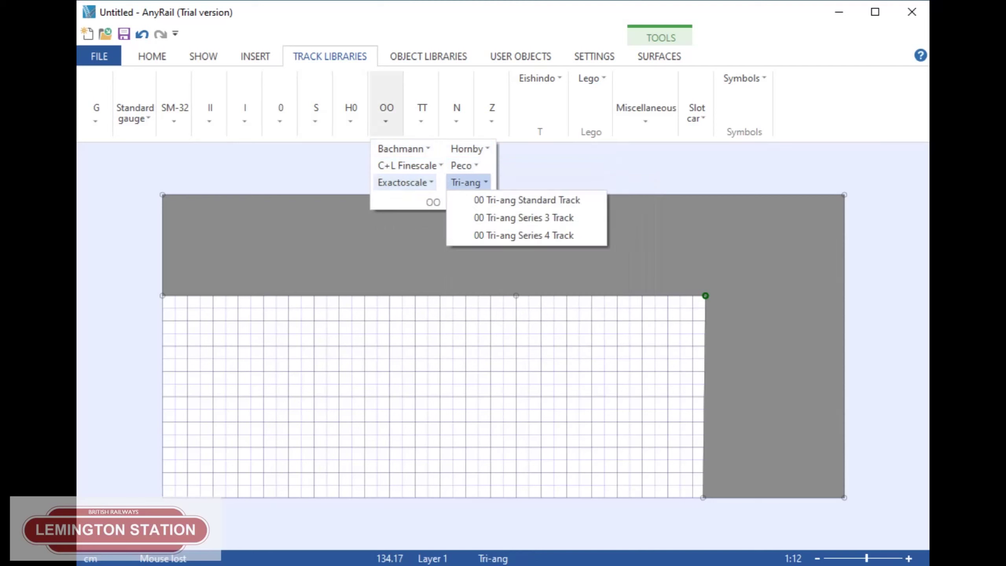
left_click(464, 165)
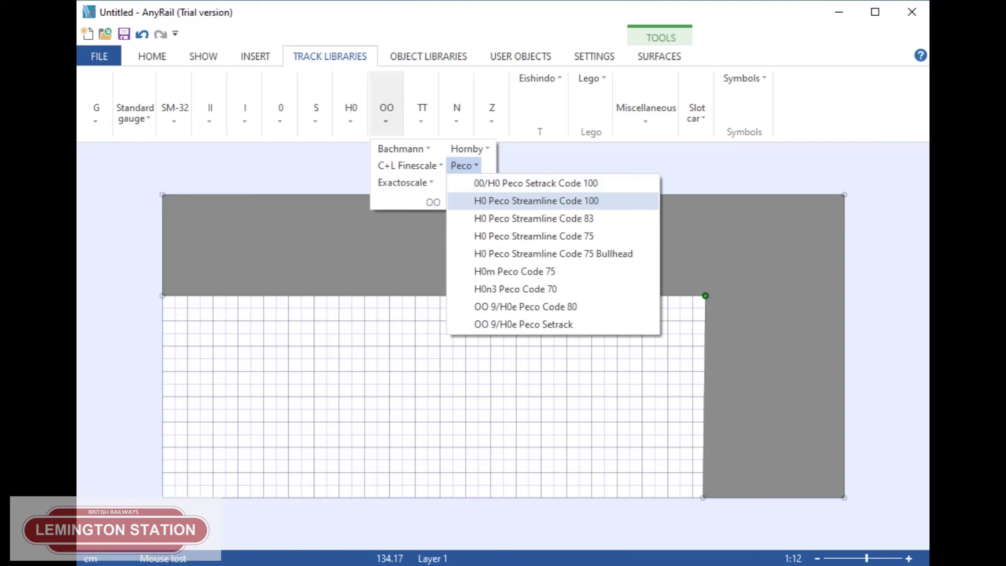
left_click(536, 200)
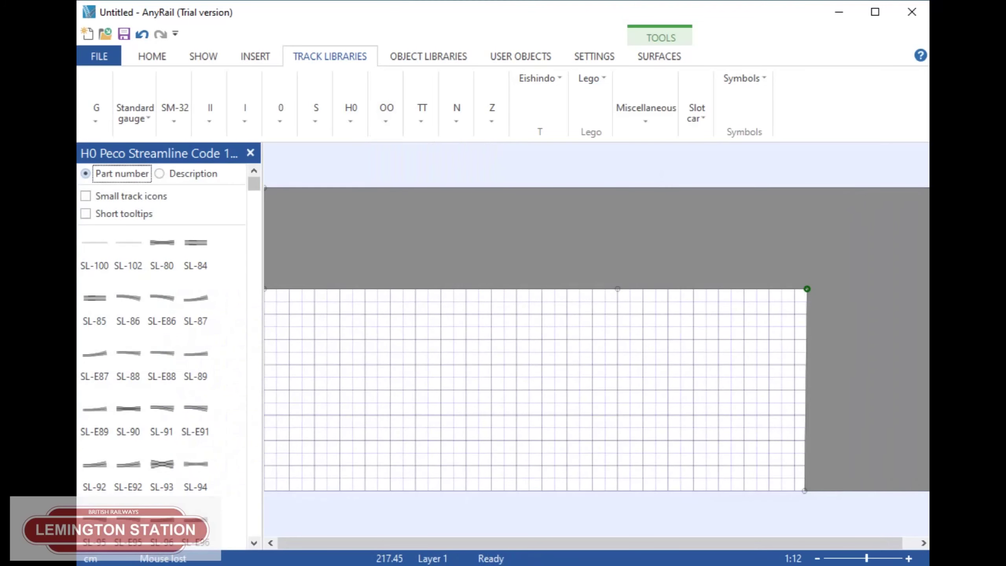
Step: Look through the parts in the Streamline Code 100 library and the list of other Peco OO libraries
scroll(196, 341, "down", 5)
scroll(194, 396, "up", 5)
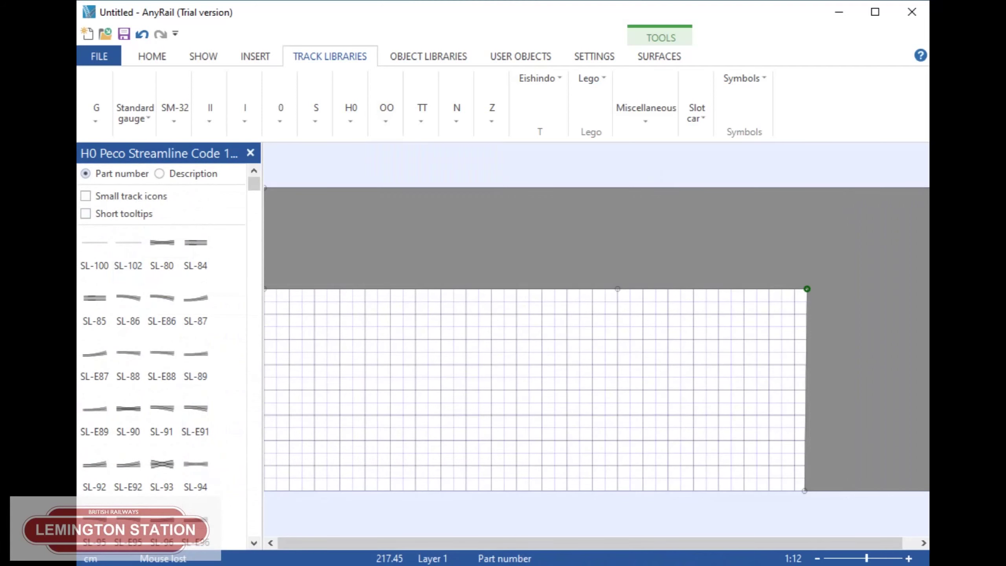
scroll(196, 428, "down", 3)
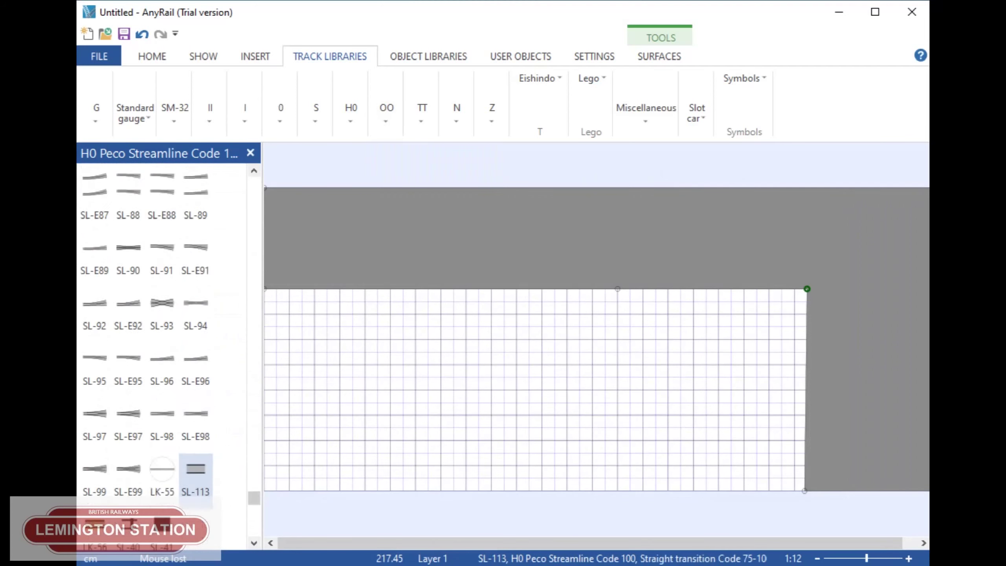
scroll(196, 428, "up", 3)
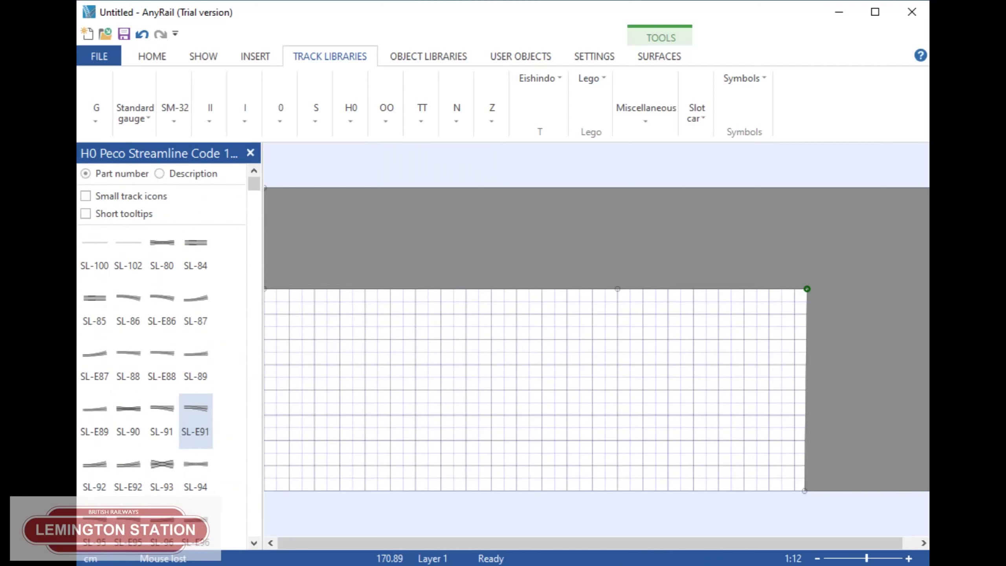
left_click(387, 113)
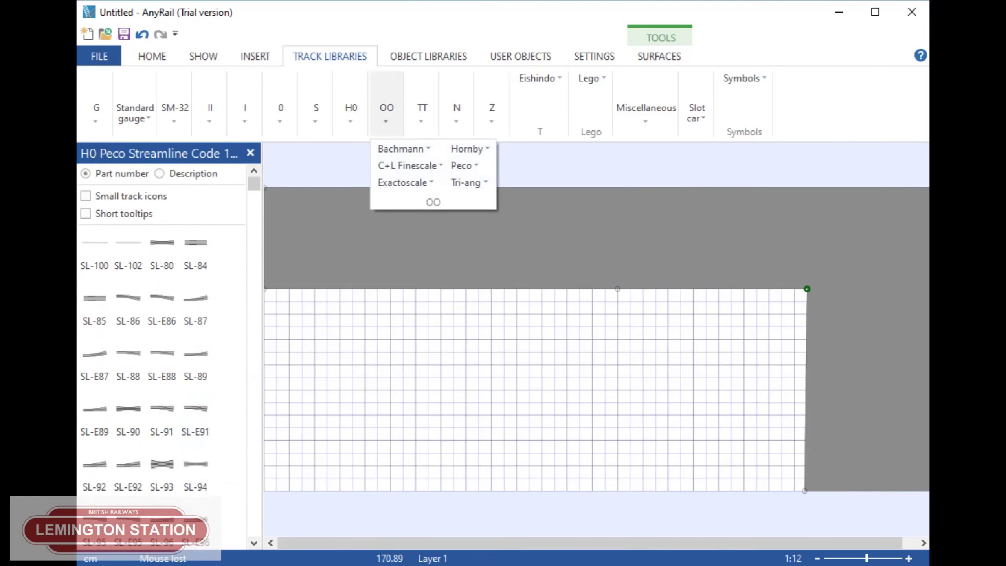
left_click(464, 166)
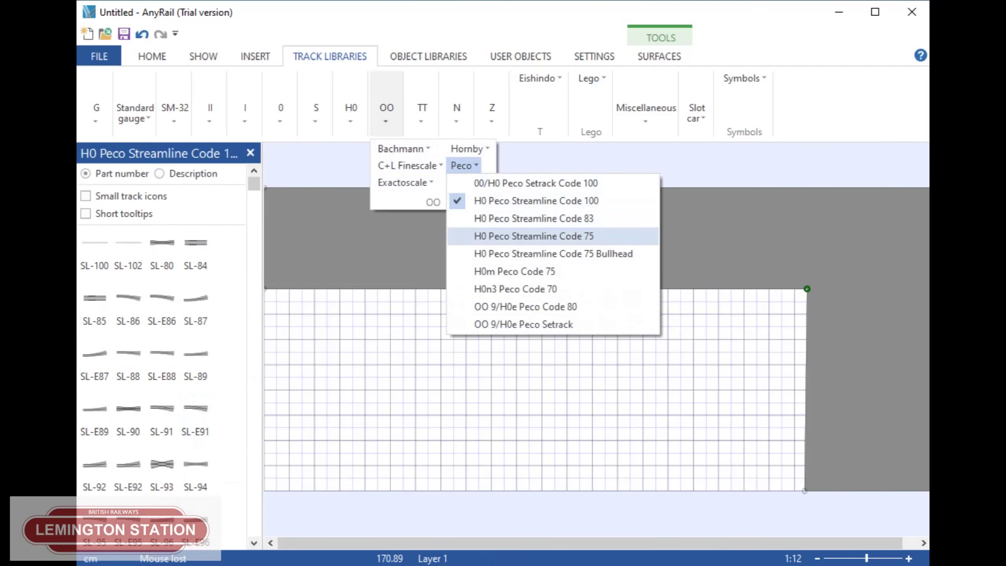
left_click(353, 314)
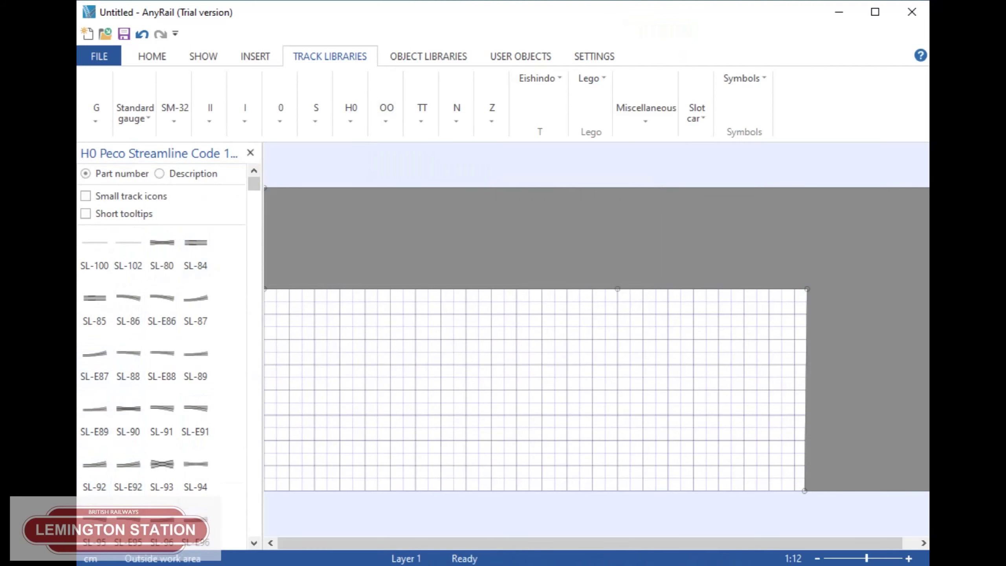
Step: Place an SL-100 flex track horizontally on the surface, close to its upper left corner
left_click(817, 559)
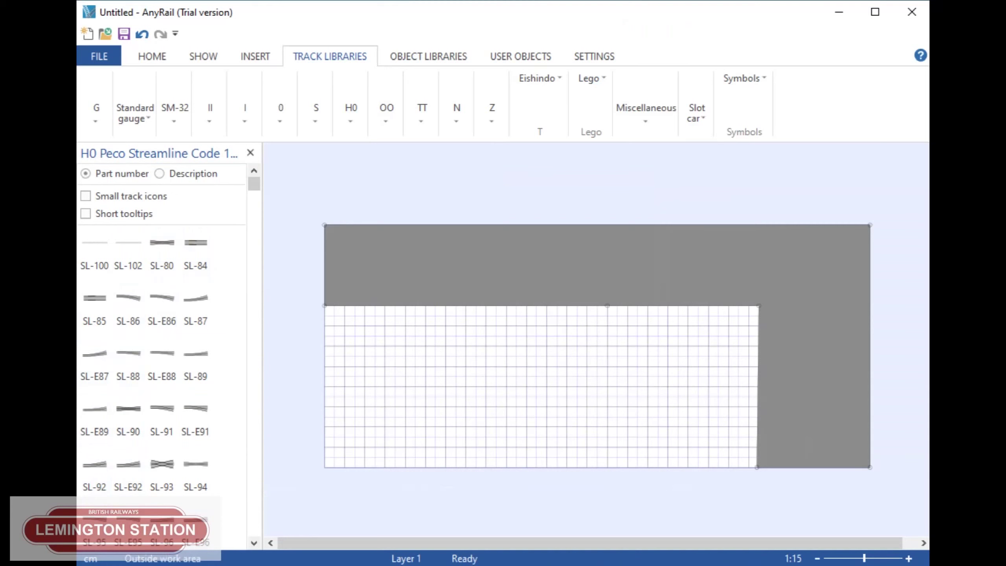
left_click(758, 305)
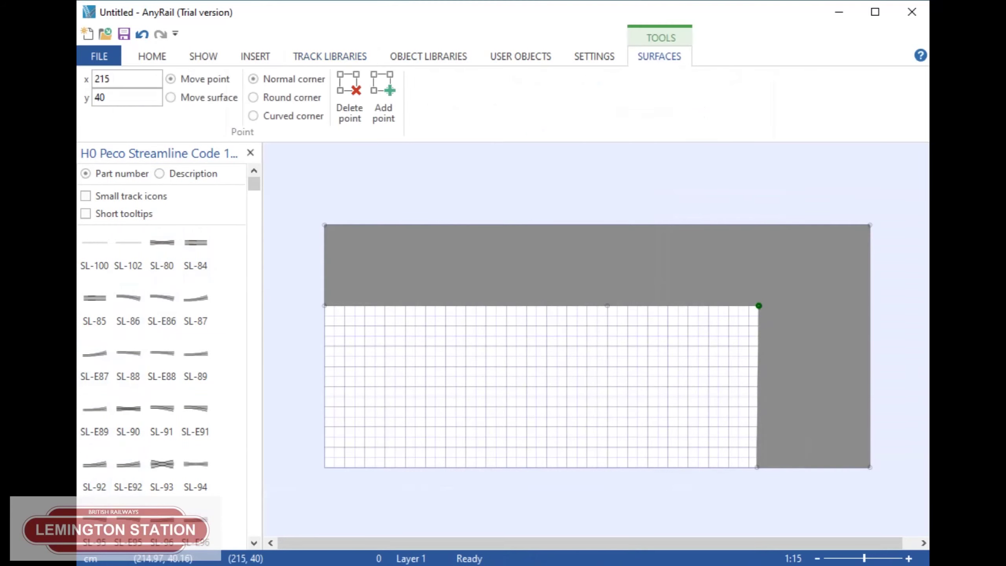
left_click(720, 362)
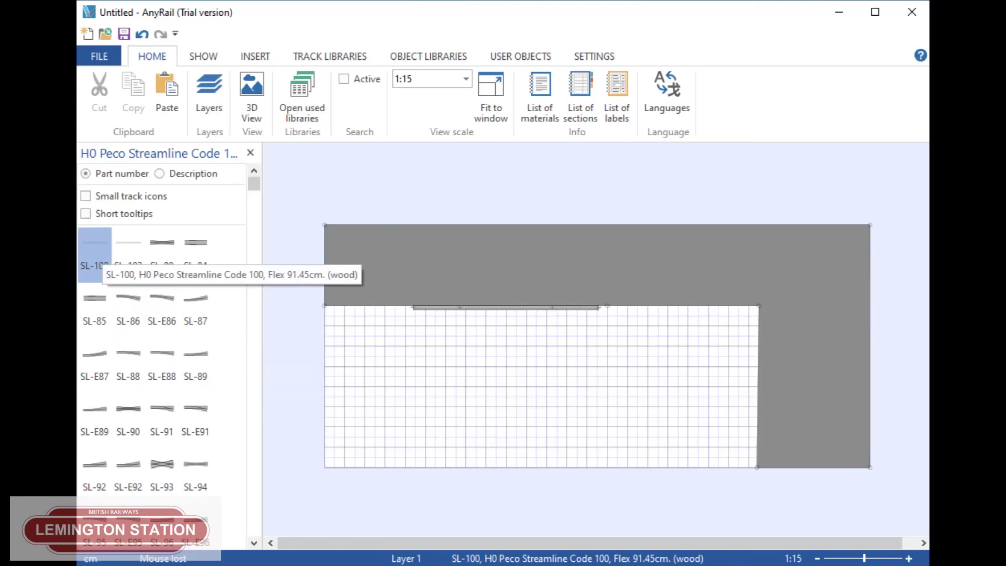
left_click_drag(486, 308, 424, 234)
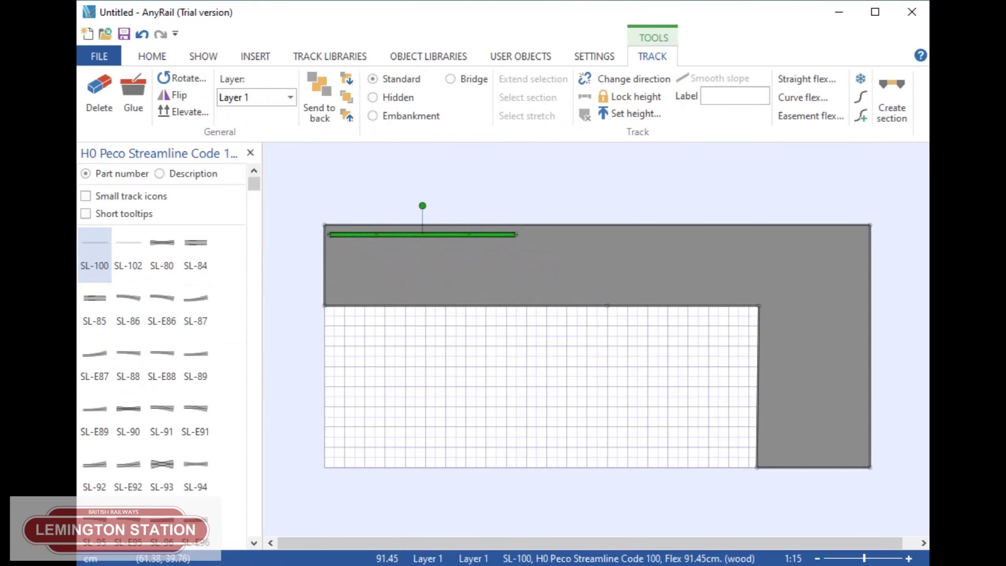
left_click(424, 311)
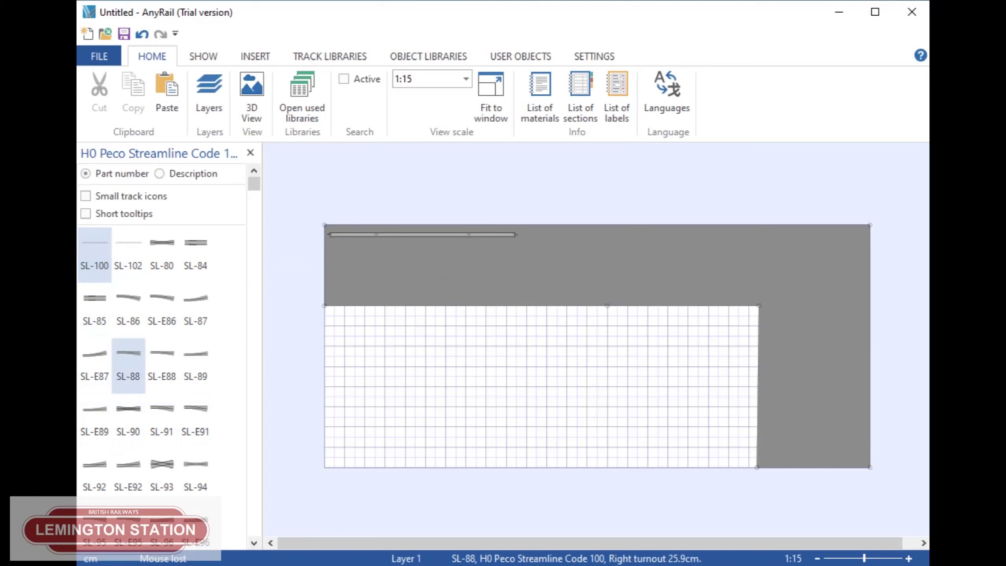
Step: Add an SL-88 right turnout and join it to the left end of the flex track
left_click(128, 358)
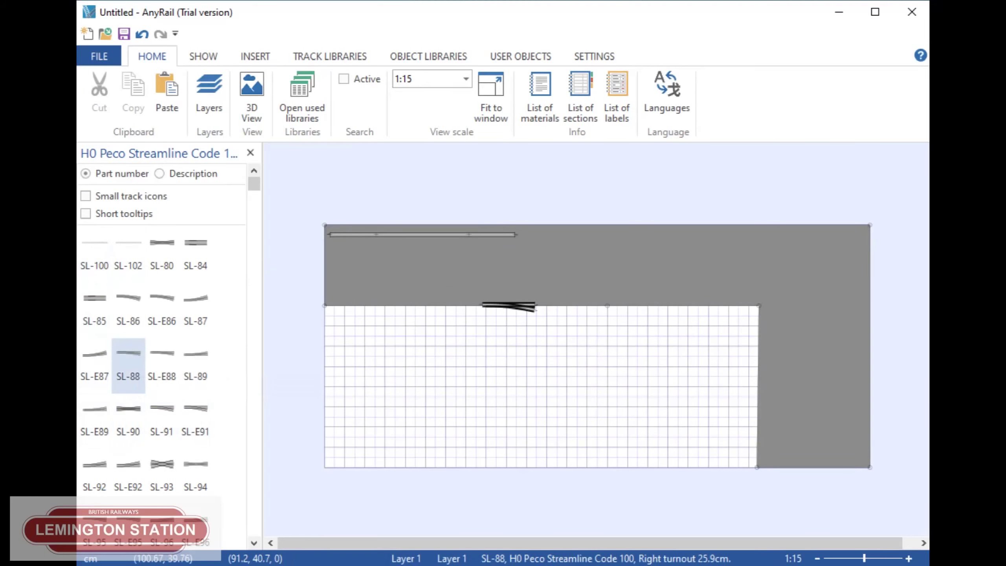
left_click(501, 271)
left_click_drag(501, 273, 298, 235)
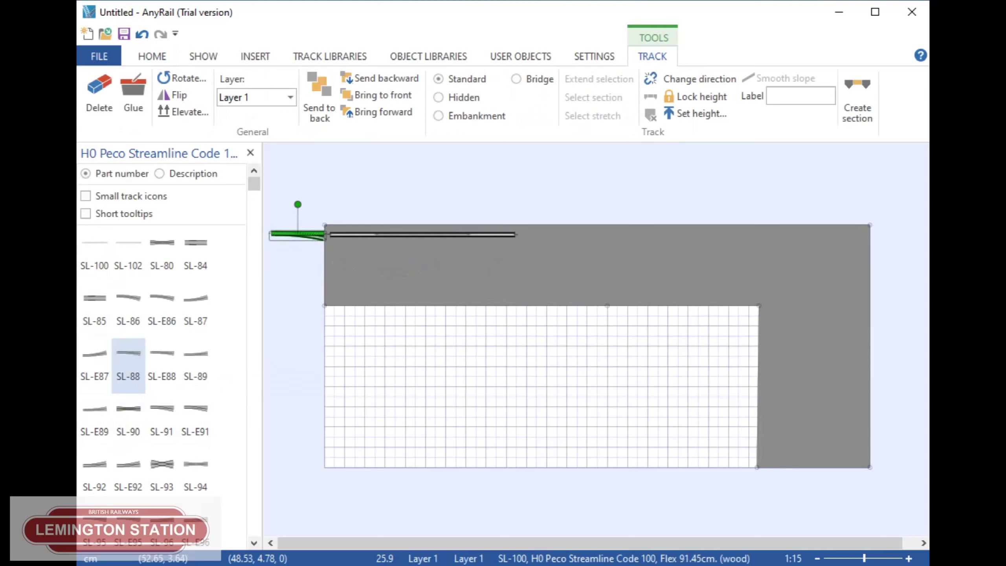
Step: Realign the SL-100 flex track with the SL-88 turnout's straight end and shorten it to about 28 cm
mouse_move(422, 234)
left_mouse_down()
mouse_move(438, 331)
mouse_move(480, 264)
mouse_move(417, 231)
left_mouse_up()
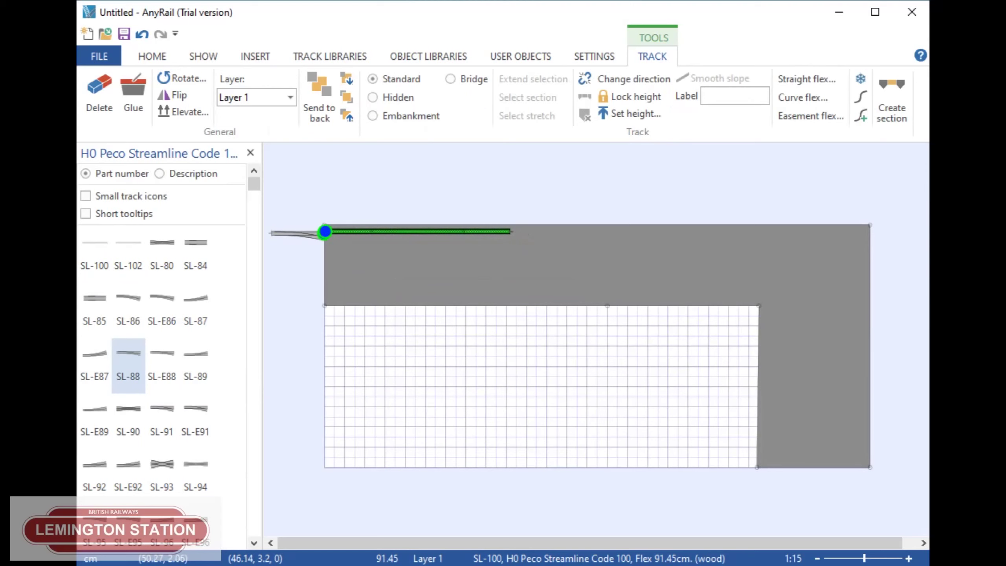
mouse_move(426, 229)
left_mouse_down()
mouse_move(434, 229)
mouse_move(362, 269)
mouse_move(364, 232)
mouse_move(376, 264)
mouse_move(483, 253)
mouse_move(422, 227)
mouse_move(365, 226)
mouse_move(473, 228)
mouse_move(426, 232)
left_mouse_up()
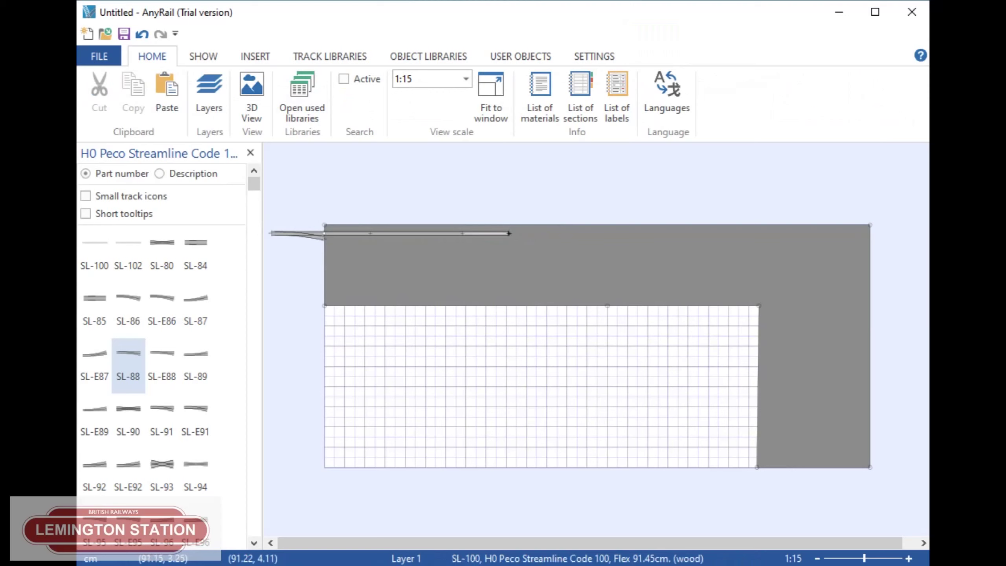
mouse_move(509, 234)
left_mouse_down()
mouse_move(494, 279)
mouse_move(476, 292)
mouse_move(440, 294)
mouse_move(419, 267)
mouse_move(422, 247)
mouse_move(505, 234)
mouse_move(462, 265)
mouse_move(386, 268)
mouse_move(444, 255)
mouse_move(443, 234)
left_mouse_up()
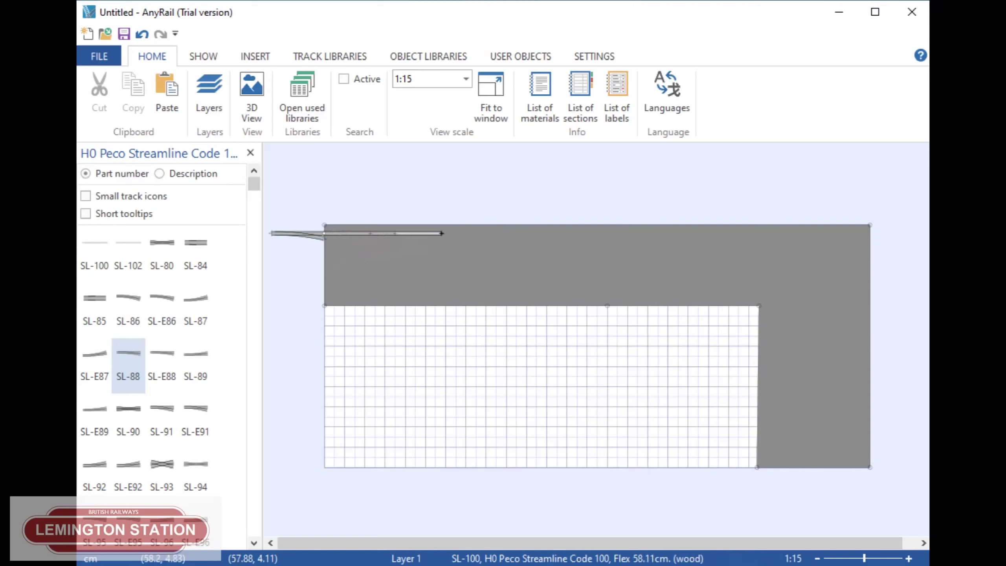
left_click_drag(444, 234, 383, 233)
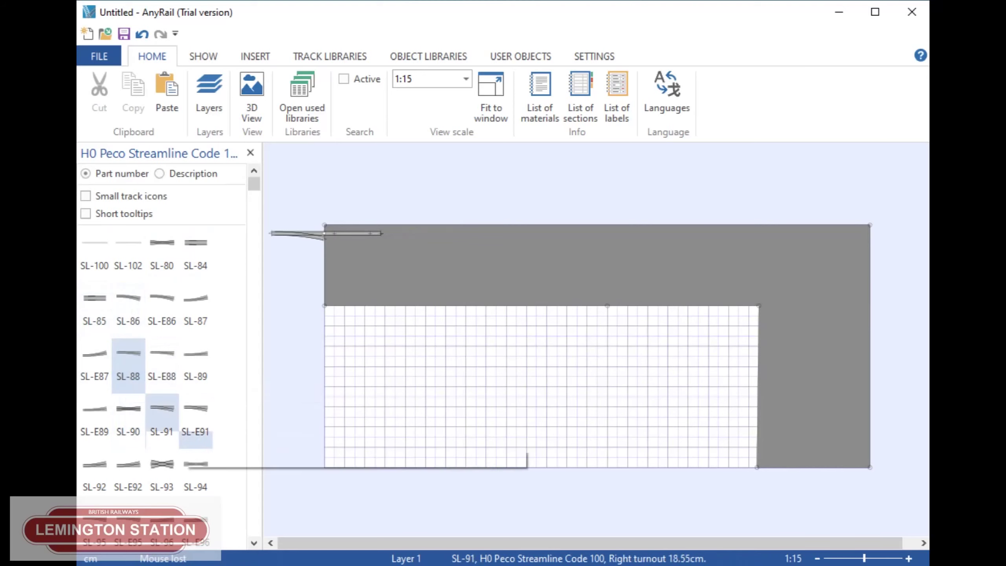
Step: Add an SL-E91 right turnout and join it to the right end of the shortened flex track
scroll(113, 487, "down", 1)
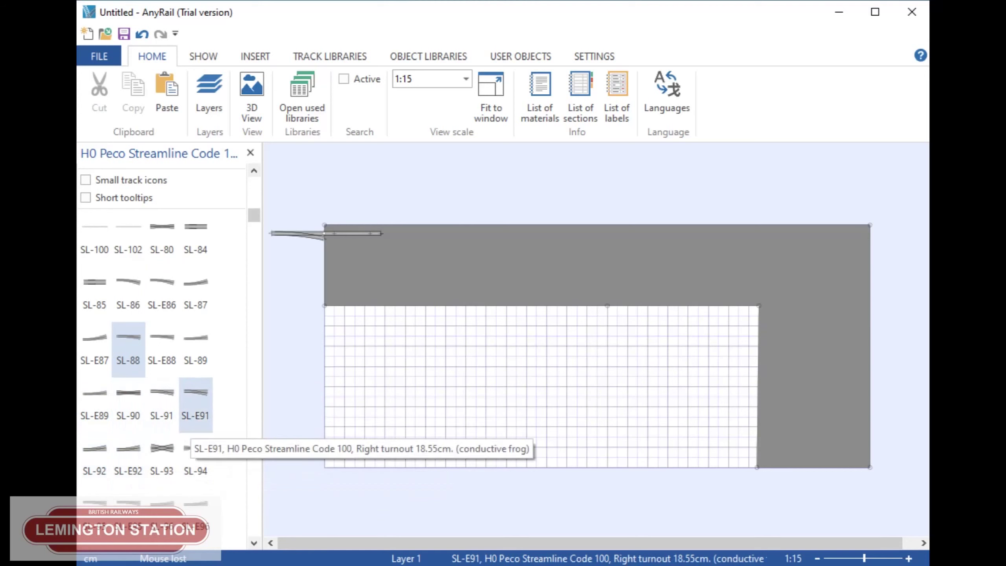
left_click_drag(196, 416, 506, 309)
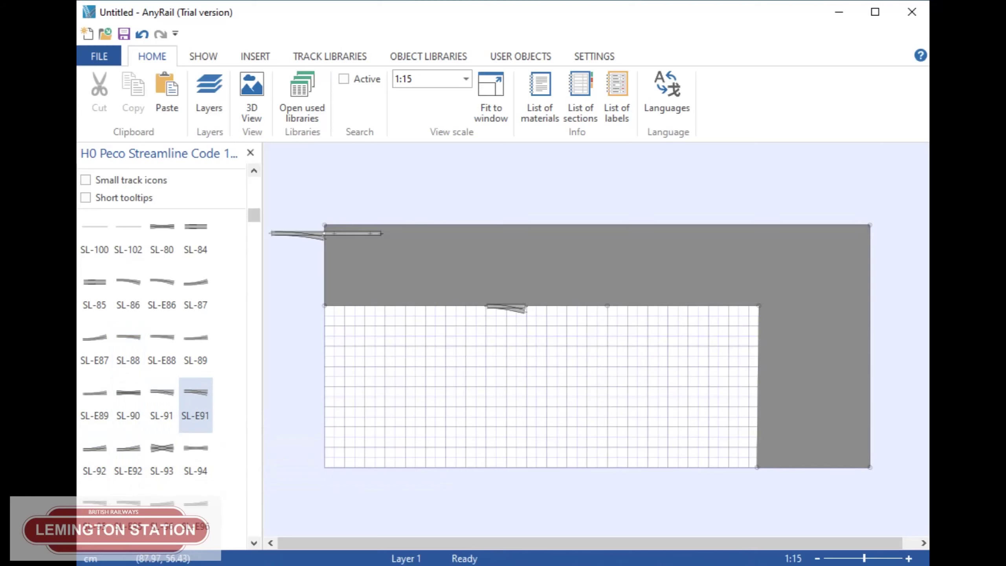
left_click_drag(506, 308, 390, 234)
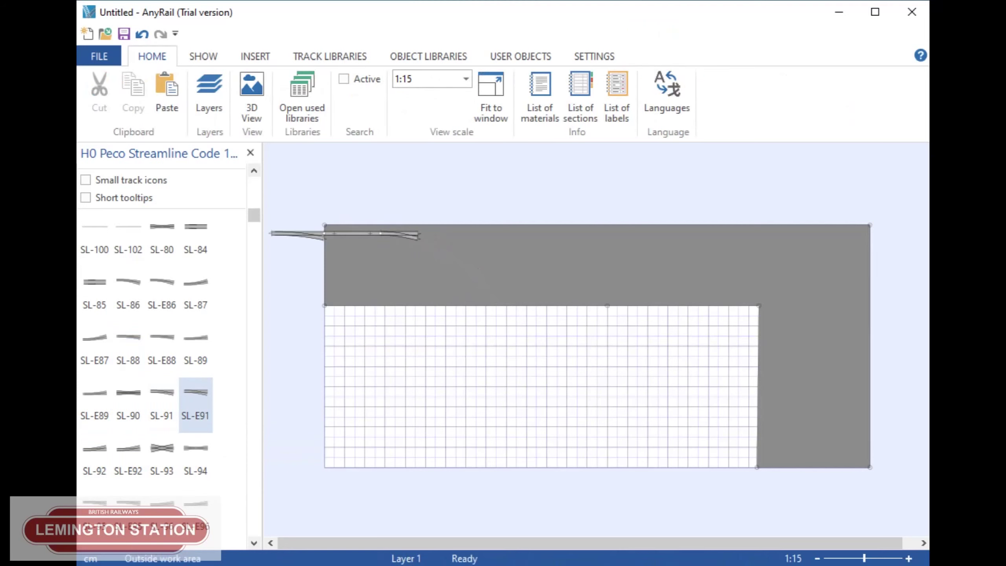
Step: Delete the SL-88 turnout outside the baseboard and trim the flex track's free end to the baseboard's left edge
left_click(298, 235)
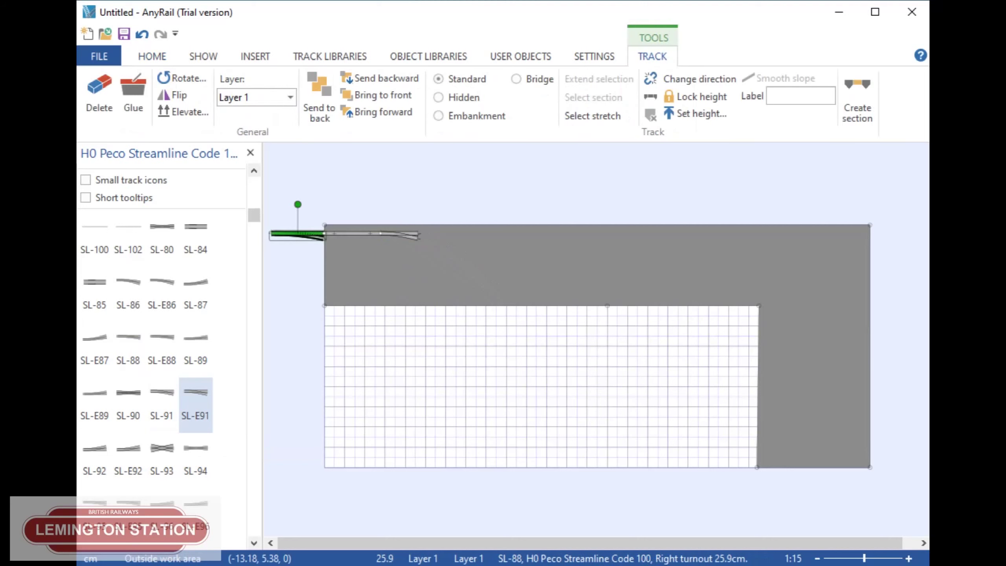
right_click(293, 233)
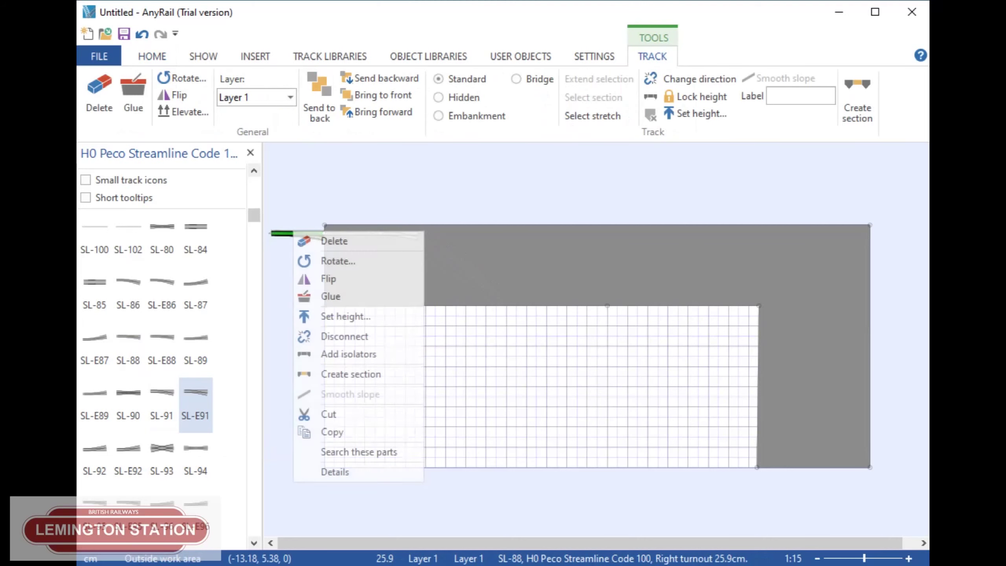
left_click(334, 241)
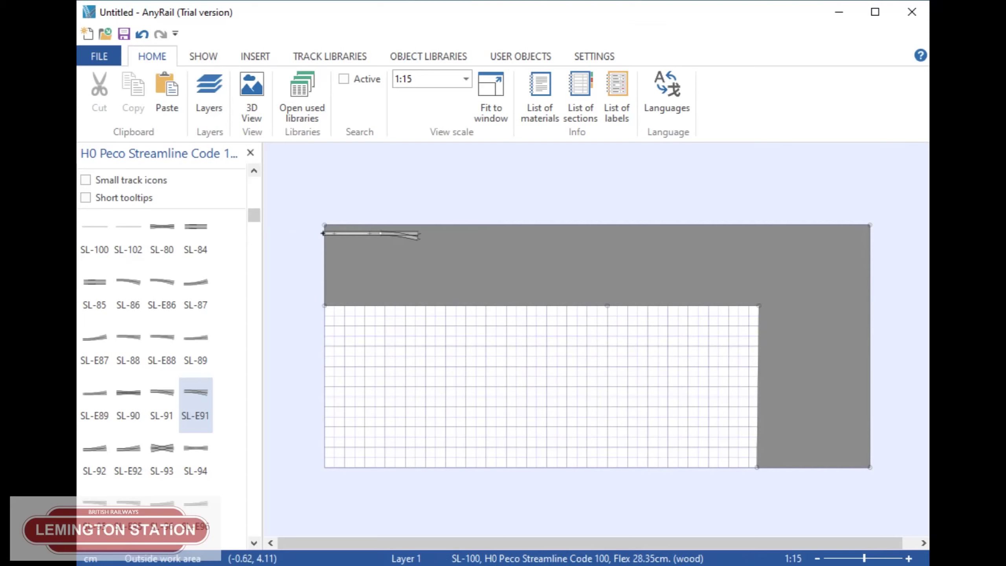
mouse_move(322, 233)
left_mouse_down()
mouse_move(301, 296)
mouse_move(297, 187)
mouse_move(303, 280)
mouse_move(307, 230)
mouse_move(324, 234)
left_mouse_up()
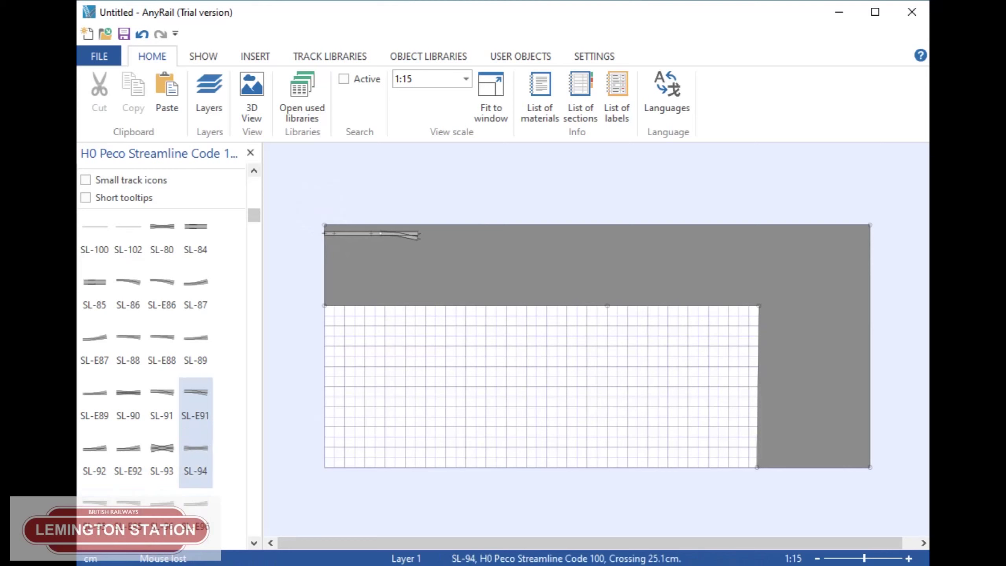
Step: Join an SL-94 crossing to the SL-E91 turnout's diverging end and run an SL-100 flex track from it to the baseboard's left edge
left_click_drag(194, 456, 440, 239)
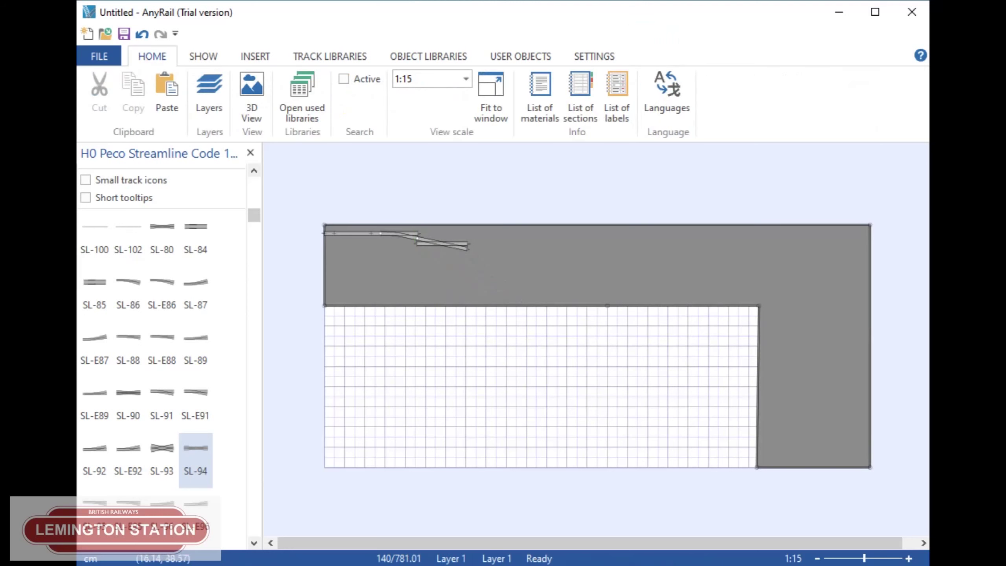
left_click_drag(94, 238, 501, 273)
left_click_drag(406, 273, 417, 244)
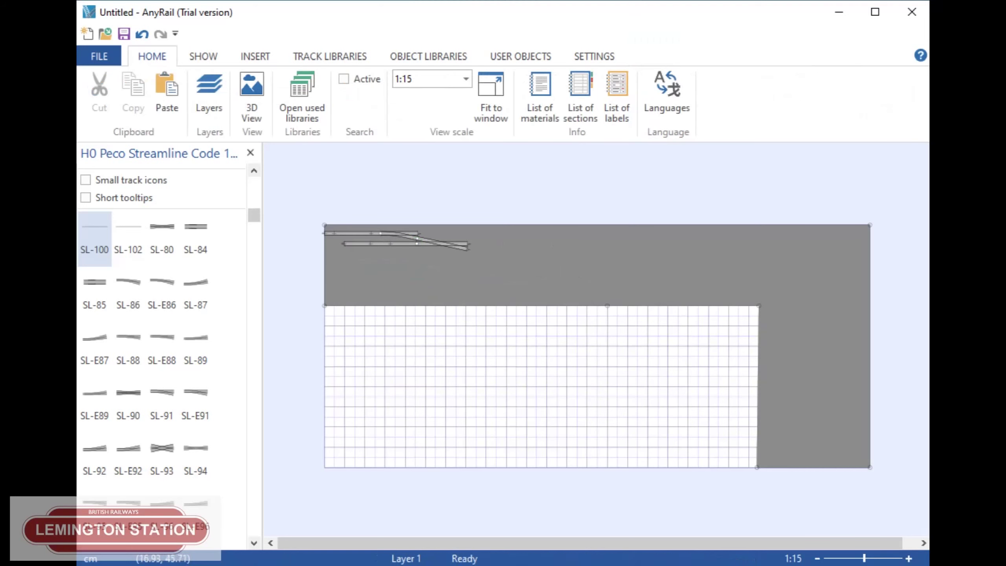
left_click_drag(342, 244, 324, 244)
Step: Move the connected track assembly slightly further in from the baseboard's upper edge
left_click(398, 234)
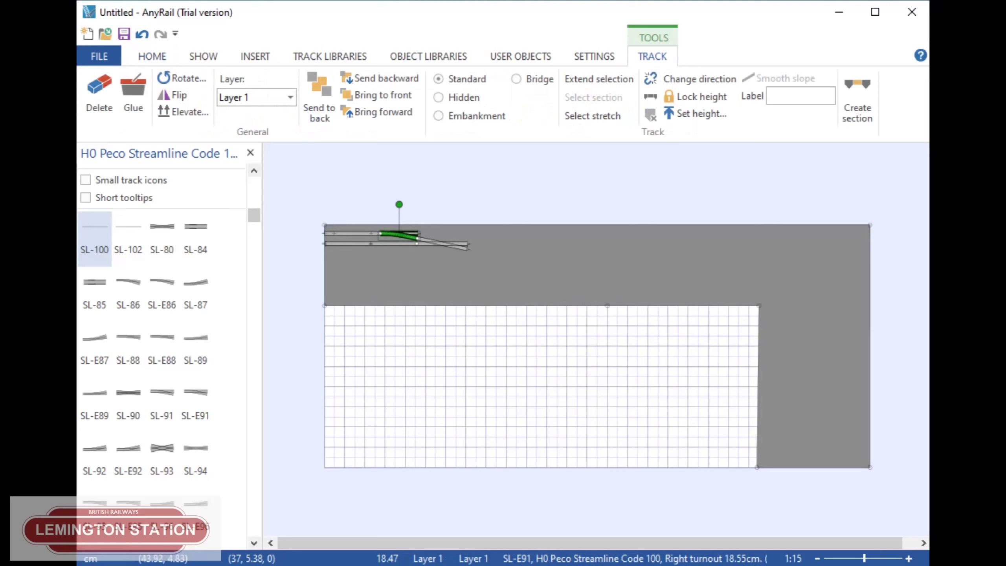
left_click_drag(401, 234, 396, 245)
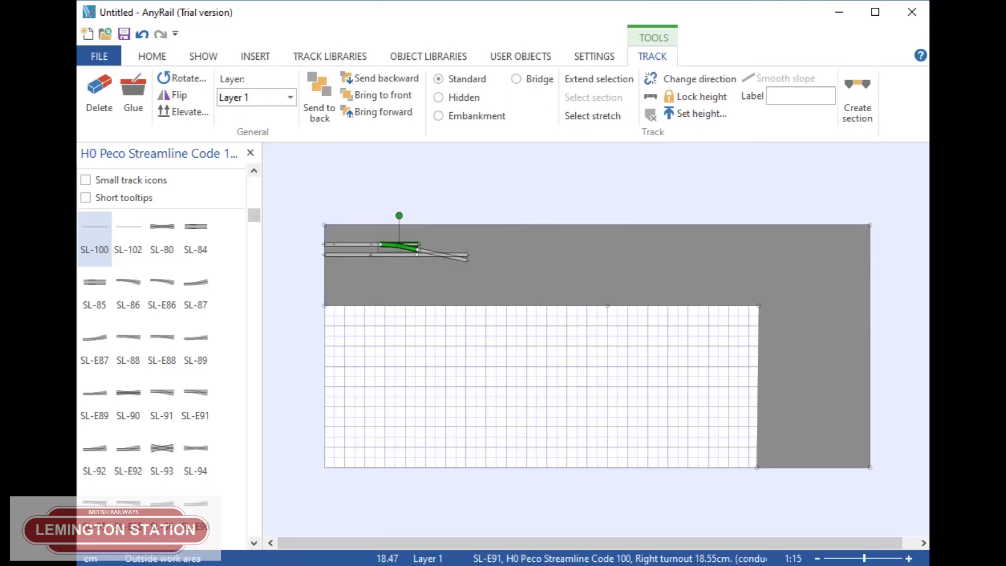
mouse_move(399, 215)
left_mouse_down()
mouse_move(428, 244)
mouse_move(402, 278)
mouse_move(402, 211)
left_mouse_up()
key("ctrl+z")
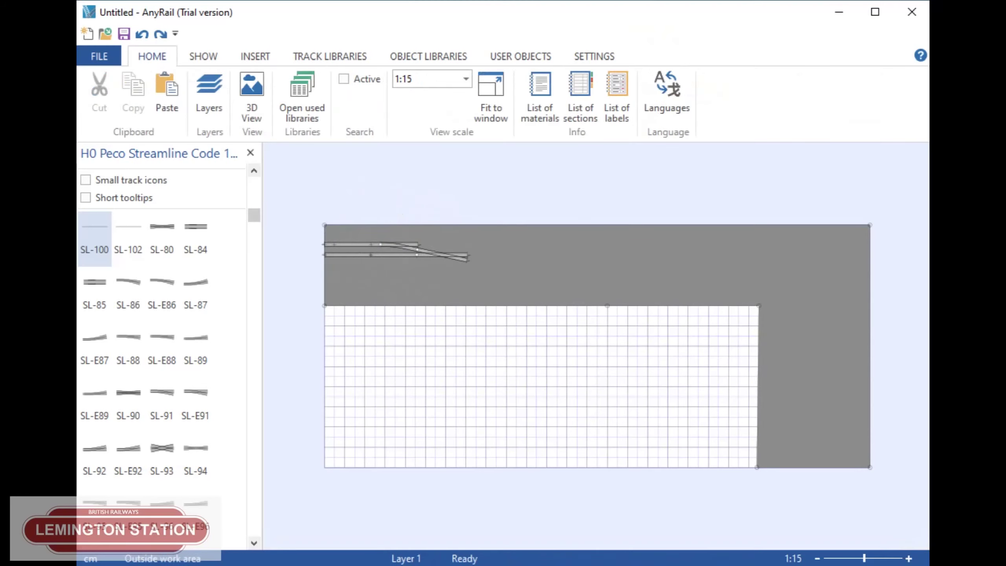
key("ctrl+y")
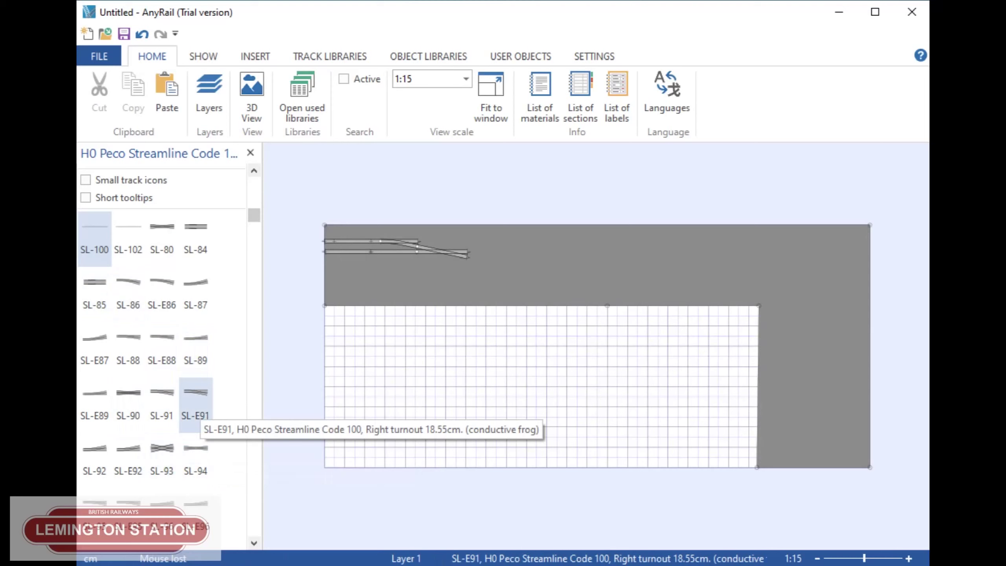
Step: Place an SL-E91 and an SL-92 turnout near the upper arm's lower edge, turn the SL-E91 around and join their single-track ends
double_click(200, 404)
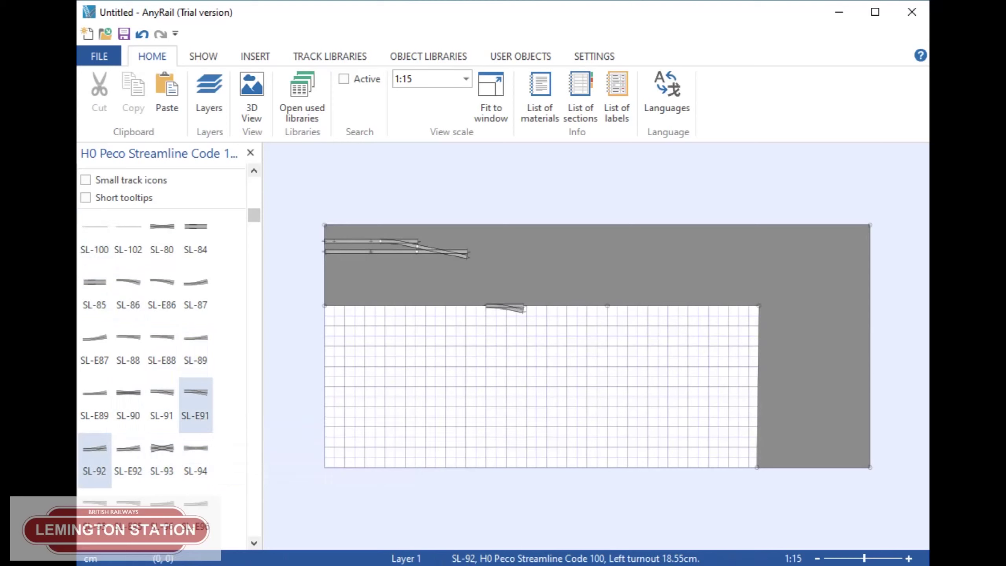
left_click(104, 460)
double_click(101, 460)
left_click_drag(509, 307, 667, 295)
left_click_drag(505, 307, 675, 333)
left_click_drag(680, 330, 654, 281)
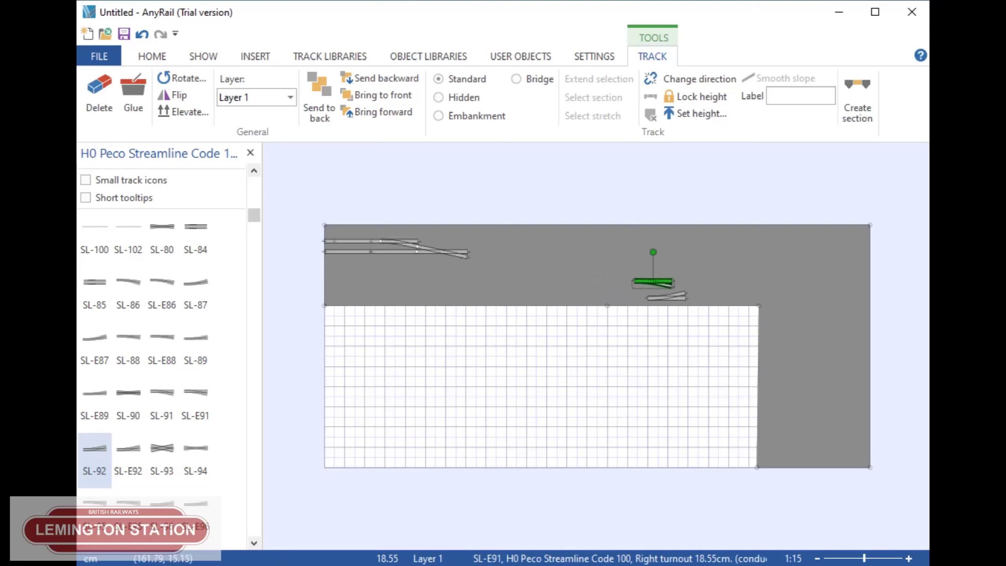
left_click_drag(653, 280, 636, 301)
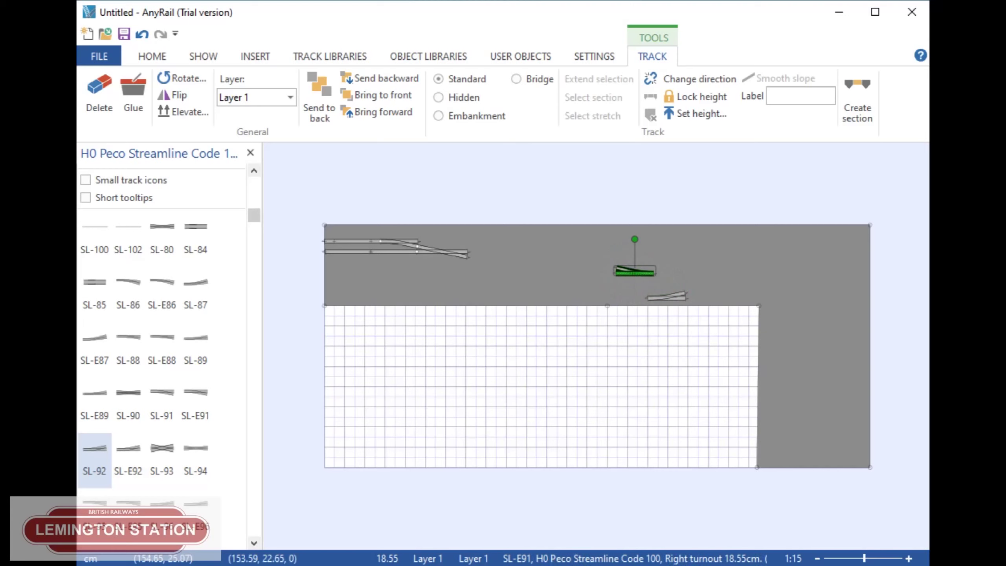
mouse_move(636, 272)
left_mouse_down()
mouse_move(619, 282)
mouse_move(629, 296)
mouse_move(590, 263)
mouse_move(574, 280)
mouse_move(573, 268)
mouse_move(583, 250)
mouse_move(636, 277)
mouse_move(628, 297)
left_mouse_up()
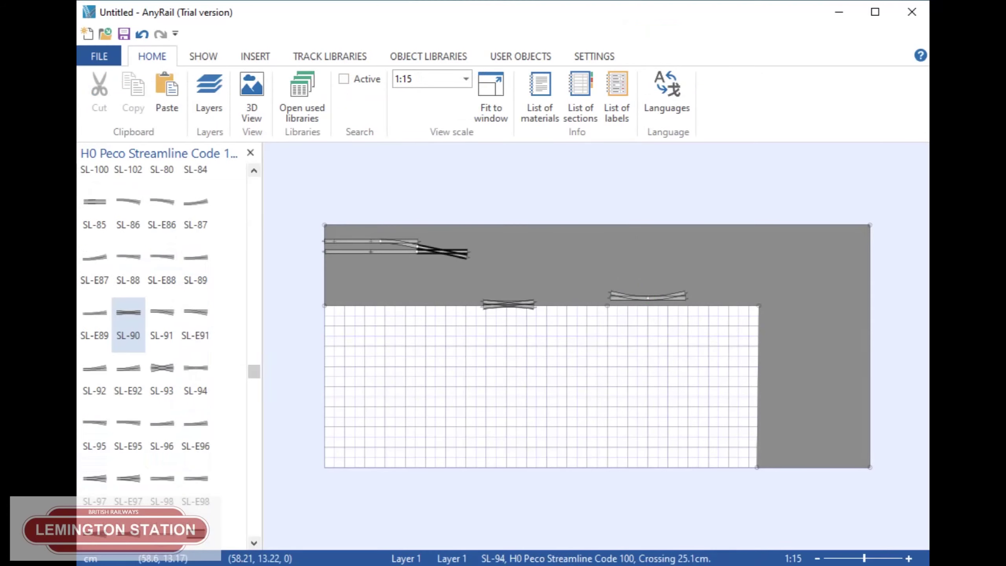
Step: Replace the SL-94 crossing with an SL-90 double slip joined to the upper SL-E91 turnout's diverging end
left_click_drag(510, 301, 502, 256)
left_click(442, 251)
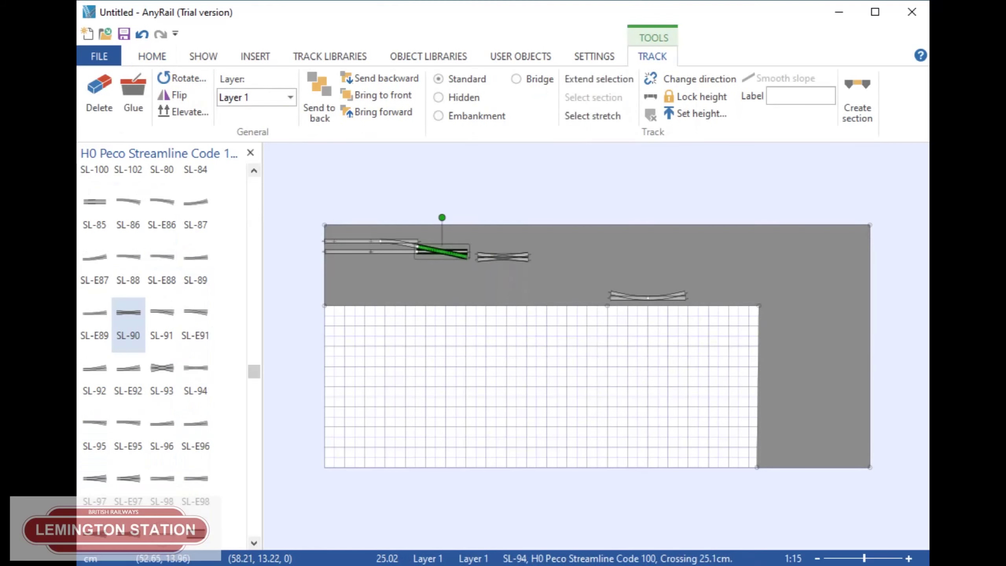
key("Delete")
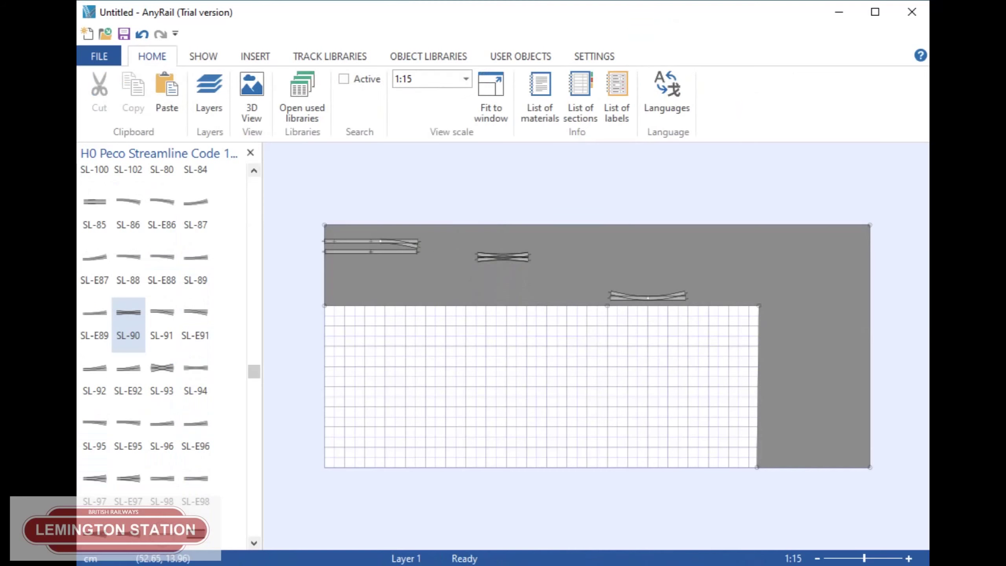
left_click_drag(502, 257, 431, 248)
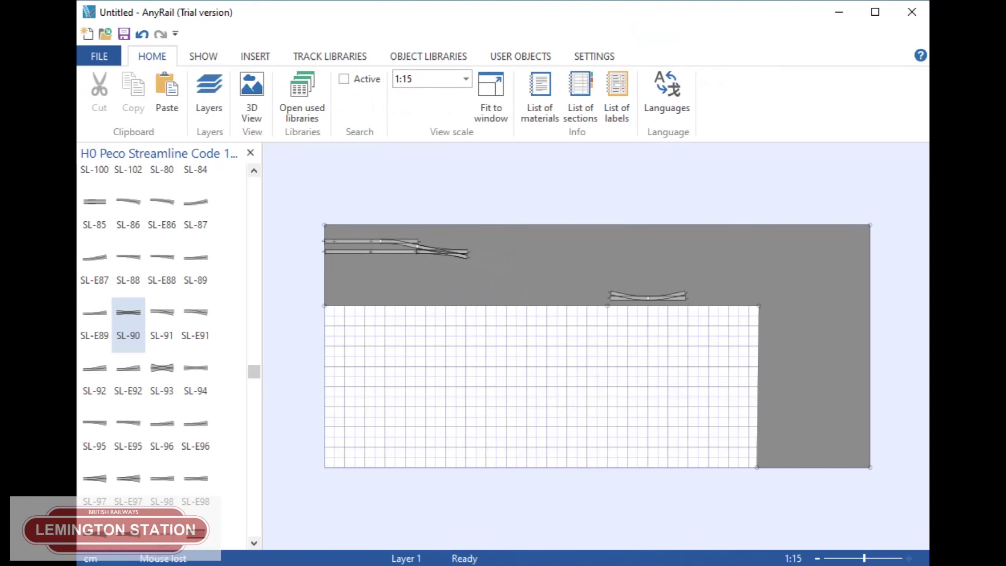
Step: Connect the double slip's remaining left end to the lower flex track
scroll(503, 358, "up", 2)
scroll(406, 206, "up", 2)
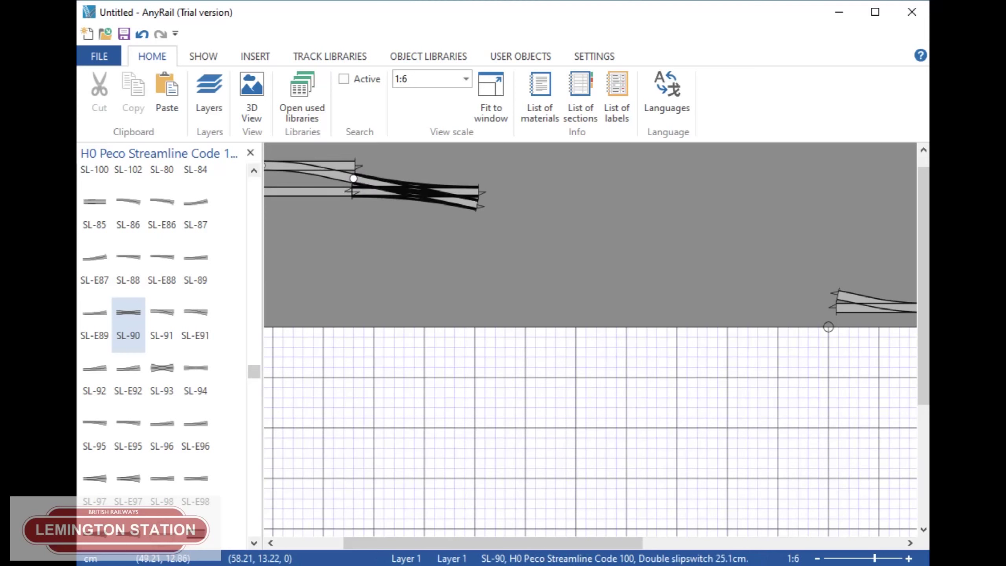
left_click(384, 190)
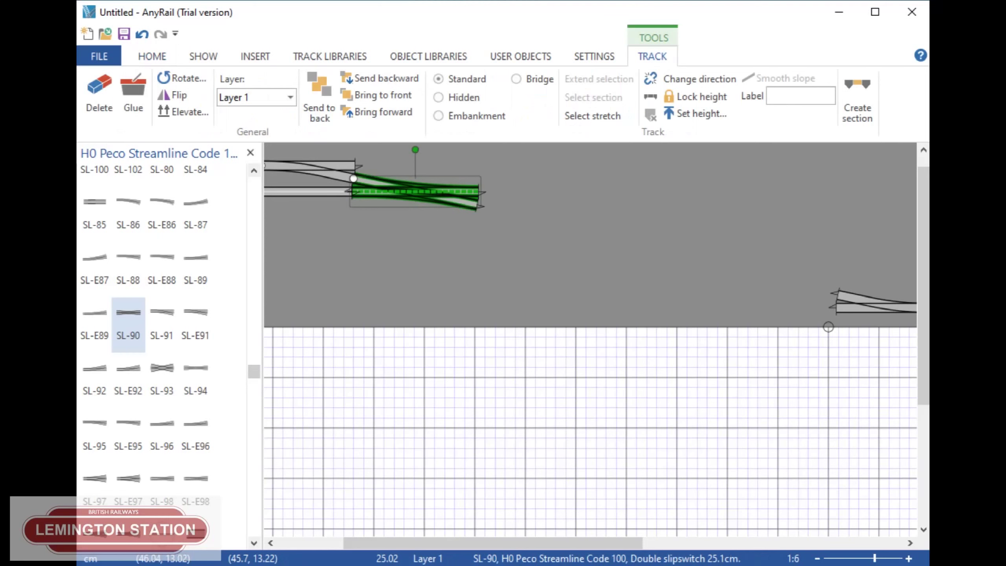
left_click(354, 191)
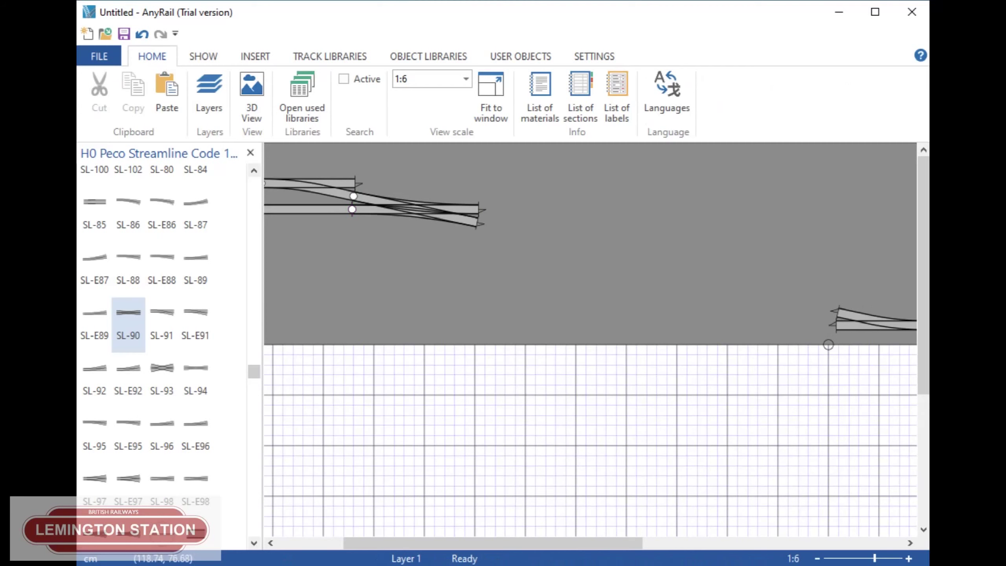
scroll(459, 279, "down", 3)
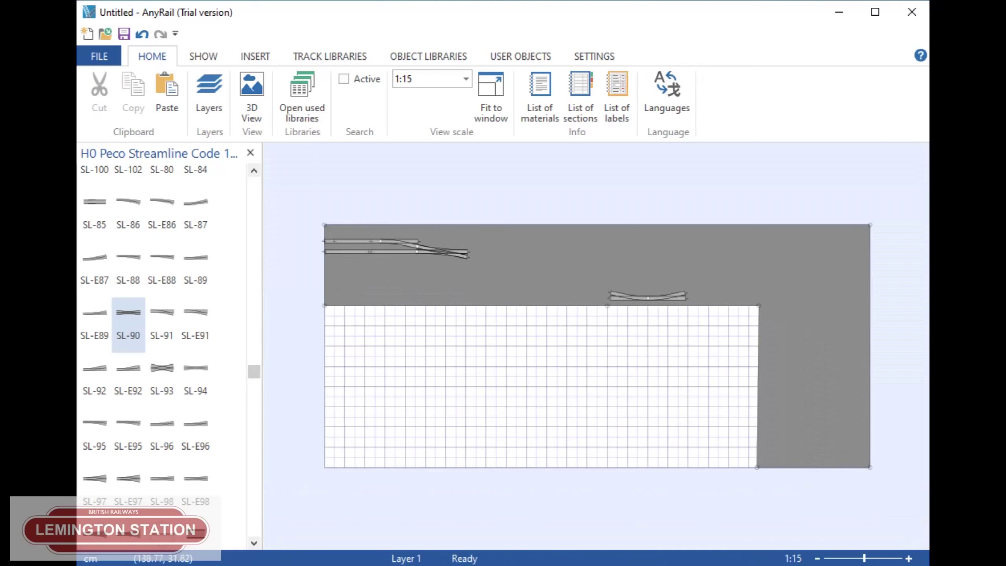
Step: Add another SL-90 double slip at the upper arm's lower edge and delete the surplus copy on the grid
left_click_drag(128, 313, 488, 345)
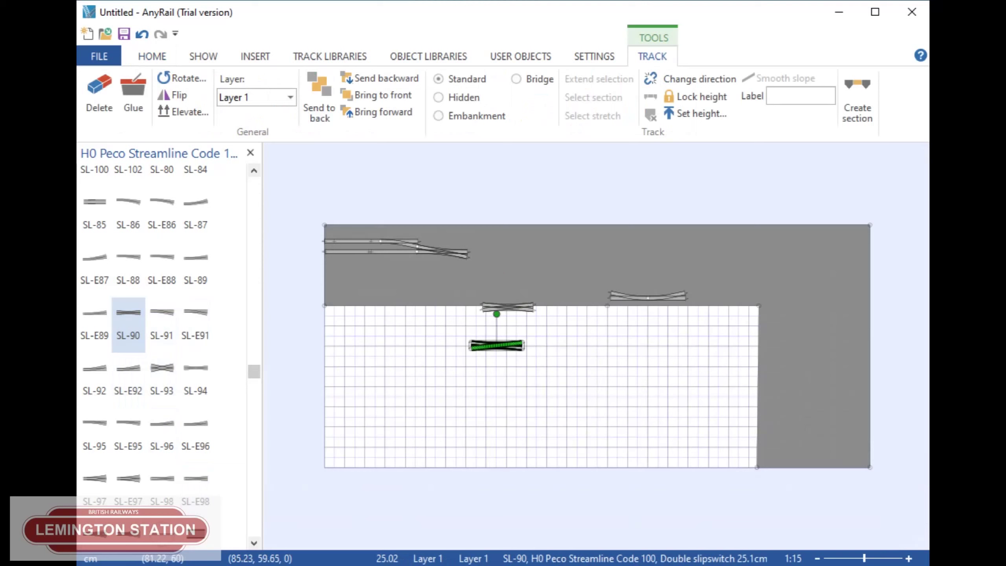
key("Delete")
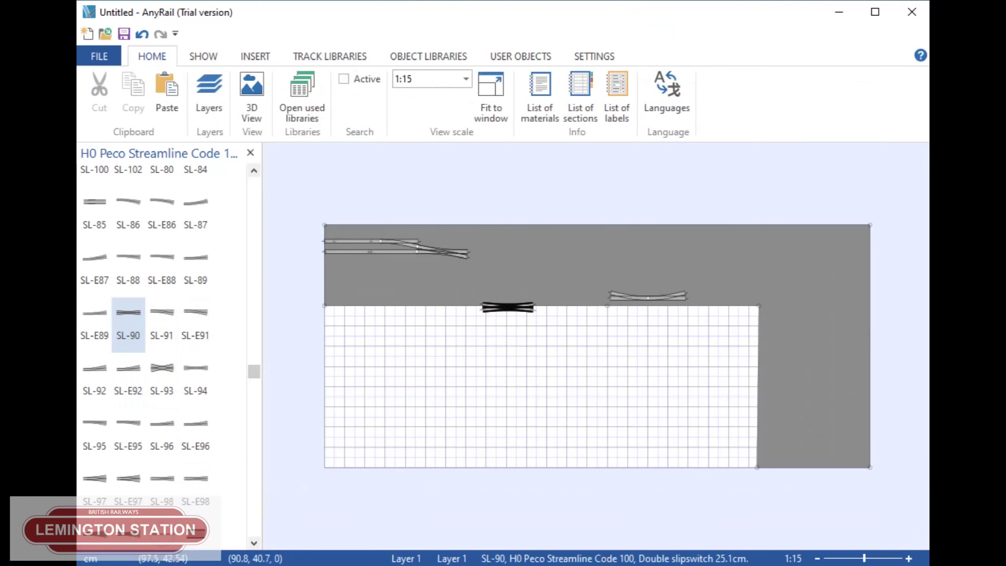
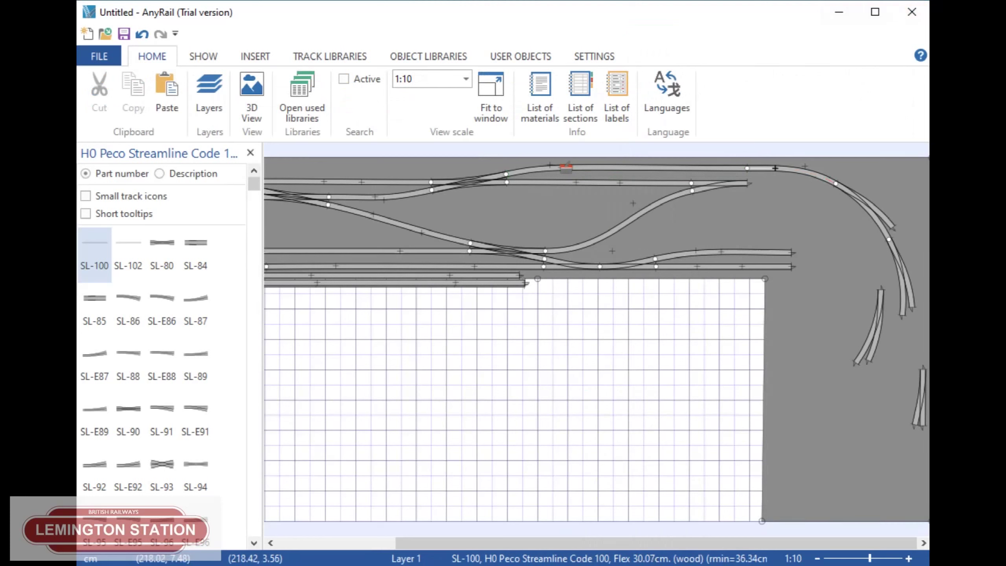
Step: Fine-tune the bend of the uppermost flex track leading into the corner curve
left_click_drag(772, 168, 775, 168)
scroll(597, 345, "left", 1)
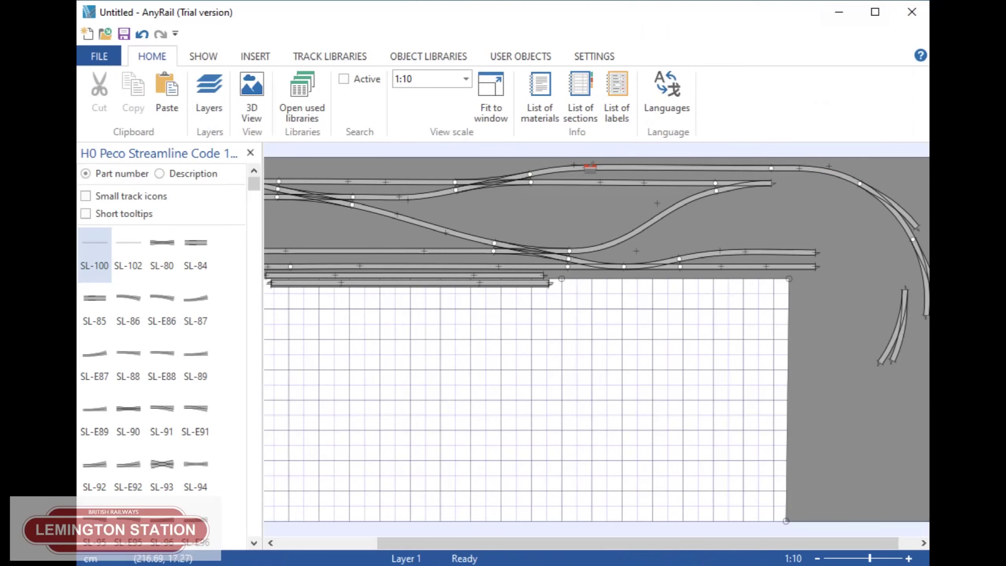
scroll(595, 337, "right", 2)
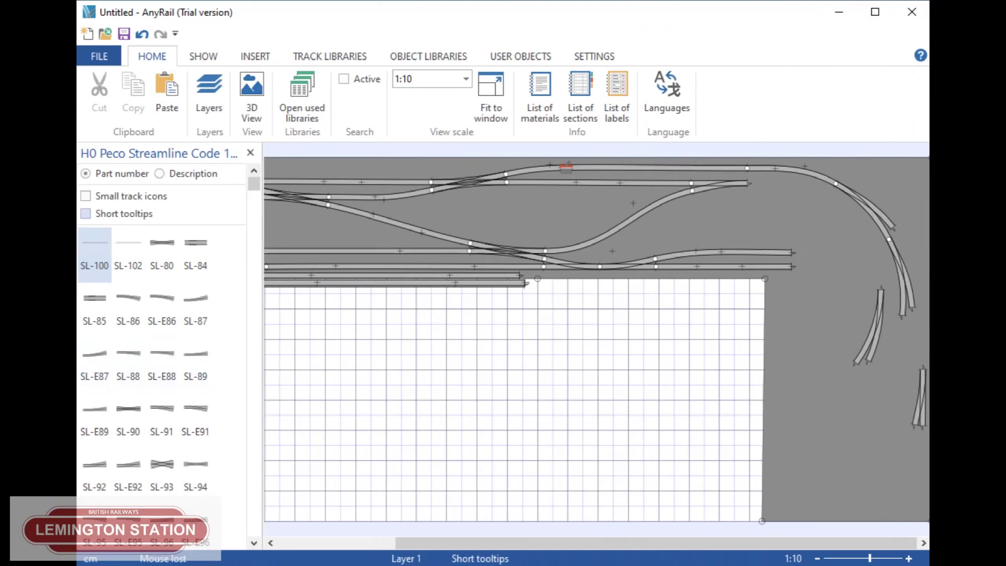
Step: Bend the spare SL-100 flex track into a curve, shorten it to about 63 cm and join it to the second track entering the corner
left_click_drag(522, 284, 739, 451)
left_click_drag(670, 450, 723, 381)
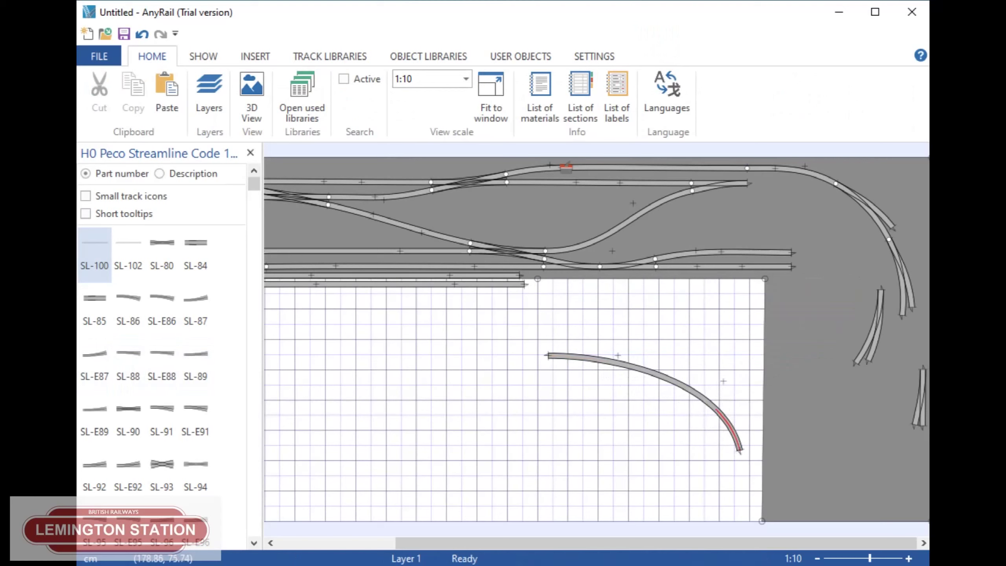
left_click_drag(549, 356, 592, 356)
left_click_drag(677, 373, 835, 201)
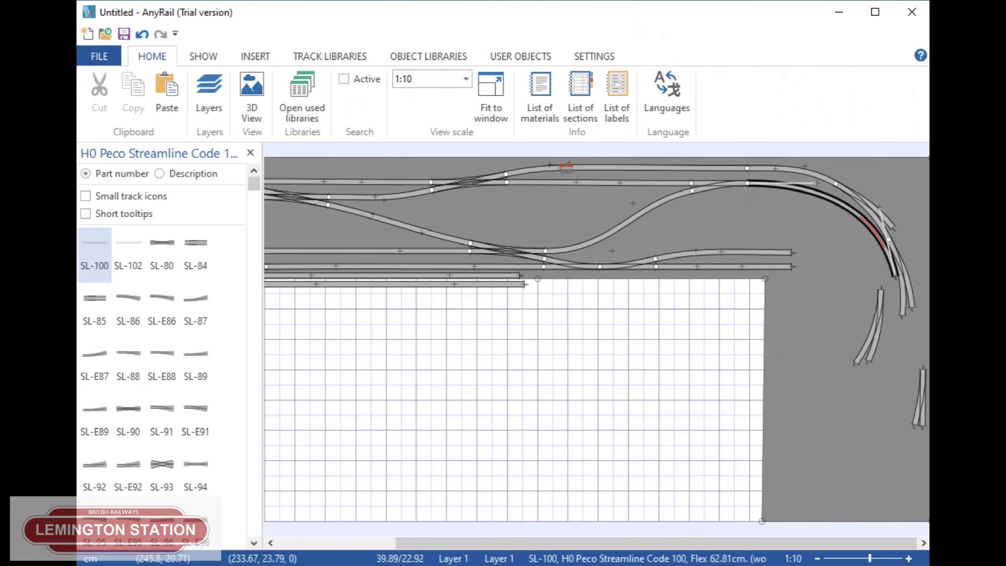
Step: Bend the second corner flex track down towards the curved turnout below it and join its free end to the turnout
left_click_drag(895, 276, 881, 283)
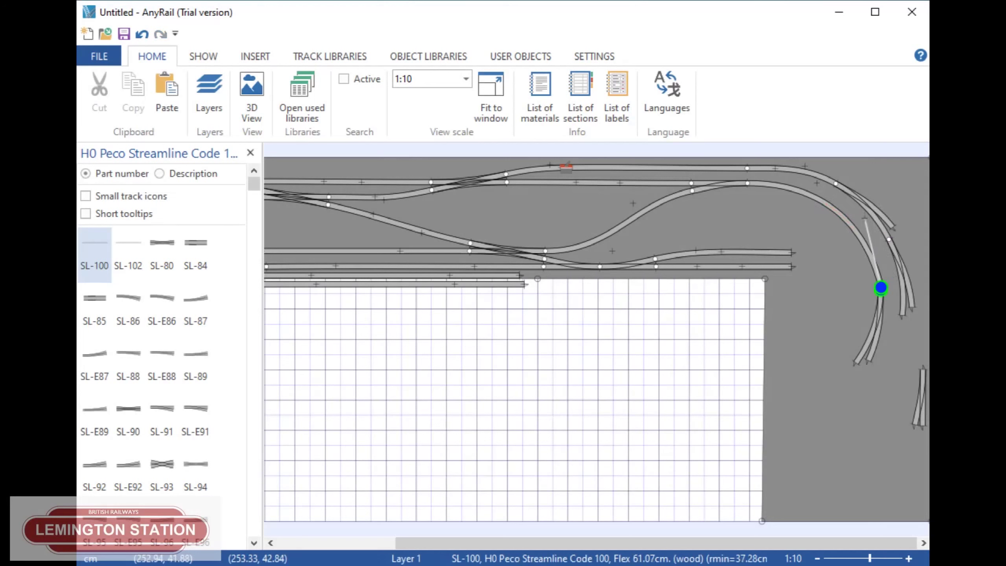
left_click_drag(879, 285, 887, 284)
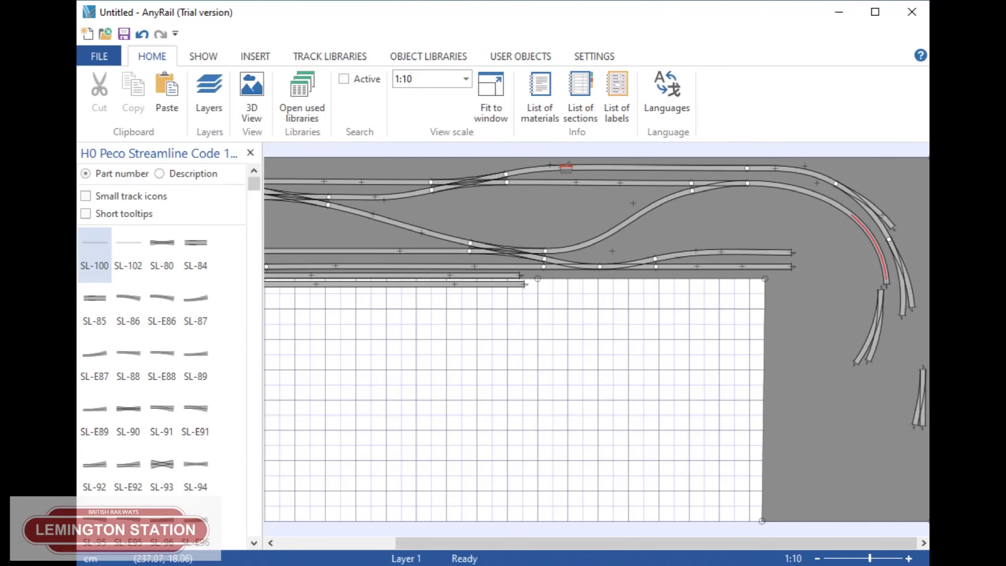
left_click_drag(817, 183, 797, 183)
left_click_drag(886, 284, 880, 283)
left_click(880, 282)
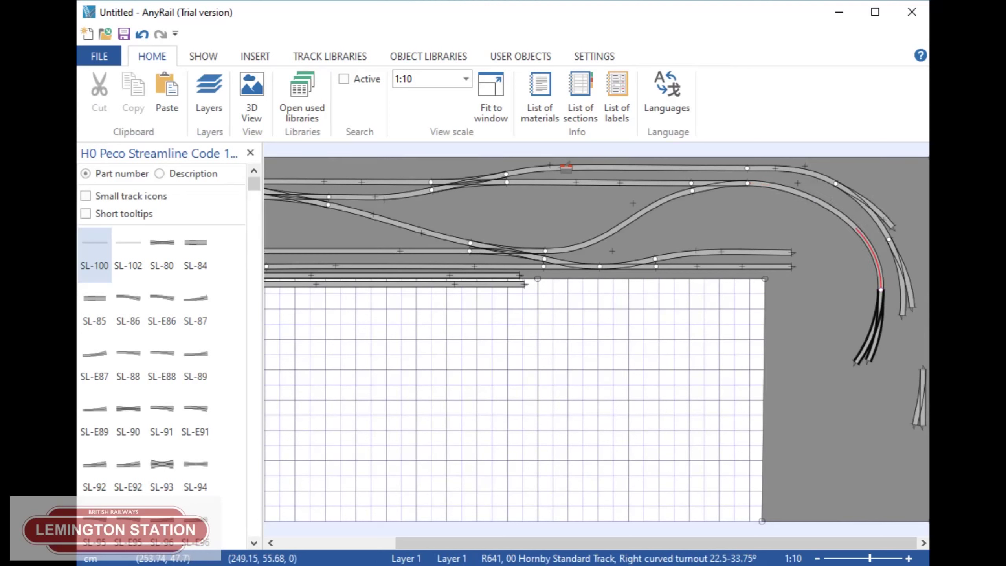
left_click(881, 290)
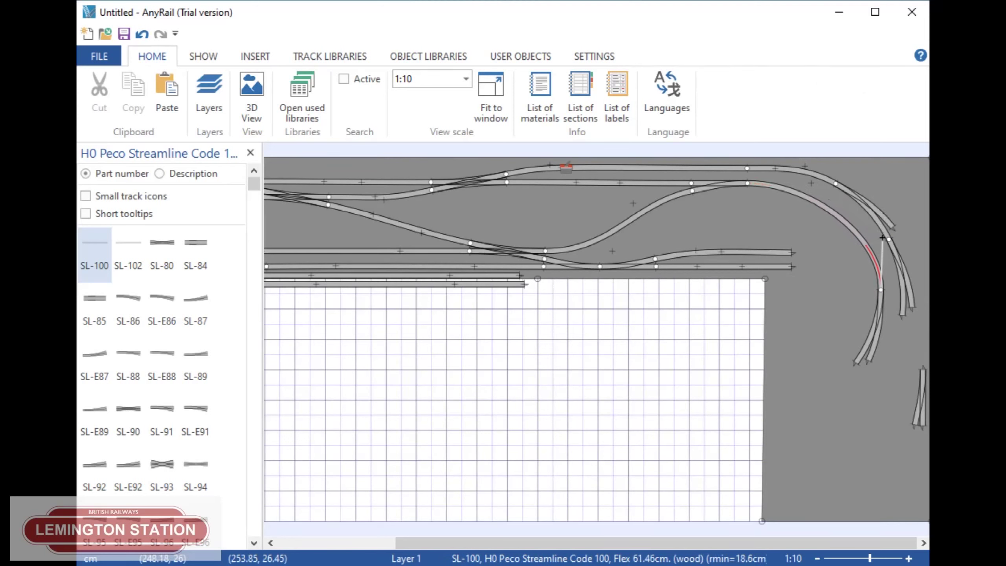
Step: Disconnect the curved turnout from the second corner flex track and move it further down the baseboard
right_click(880, 297)
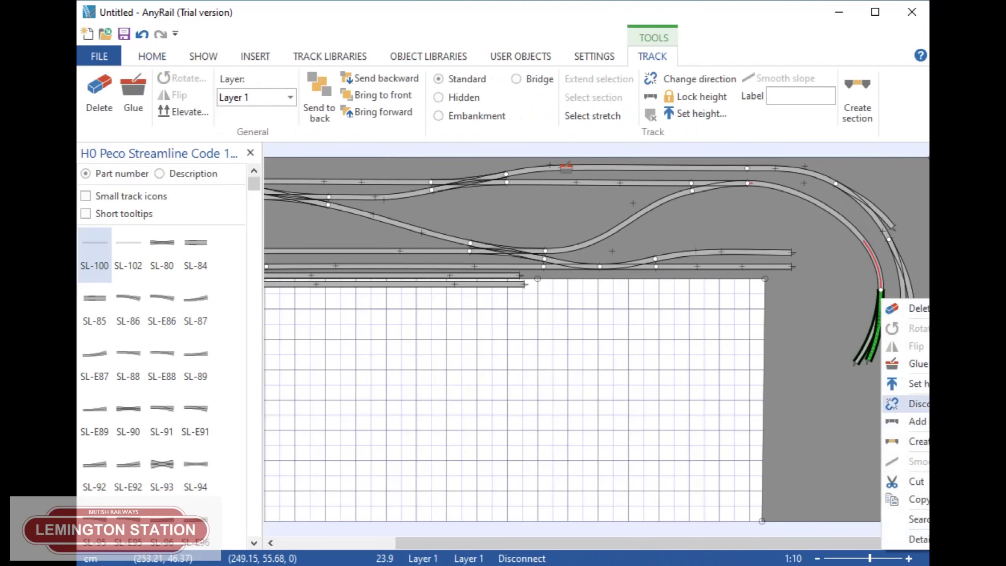
left_click(899, 405)
left_click_drag(873, 333, 873, 358)
Step: Bend and lengthen the second corner flex track to about 64 cm and attach the loose curved turnout to its end
left_click(881, 290)
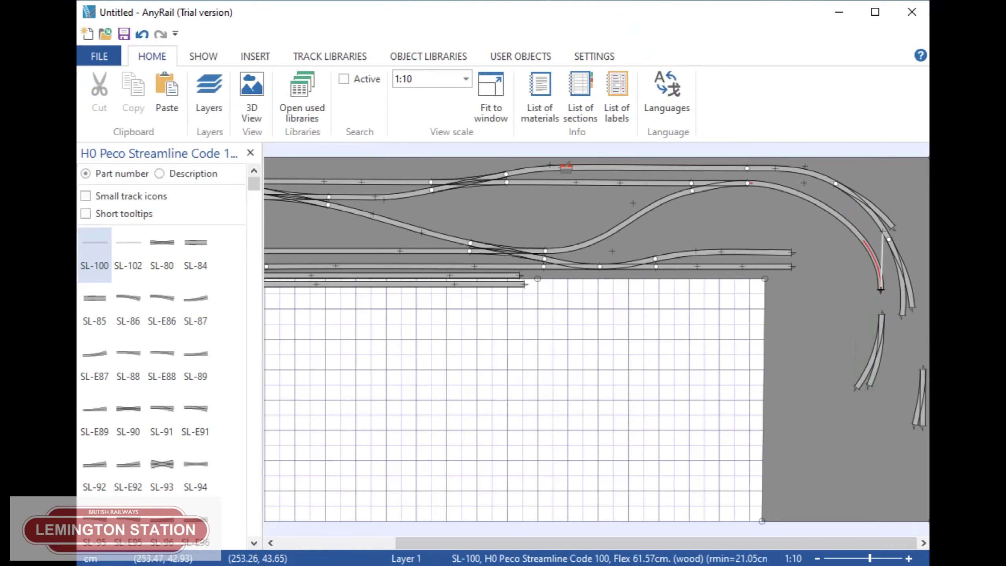
left_click_drag(883, 230, 868, 230)
left_click_drag(880, 290, 883, 279)
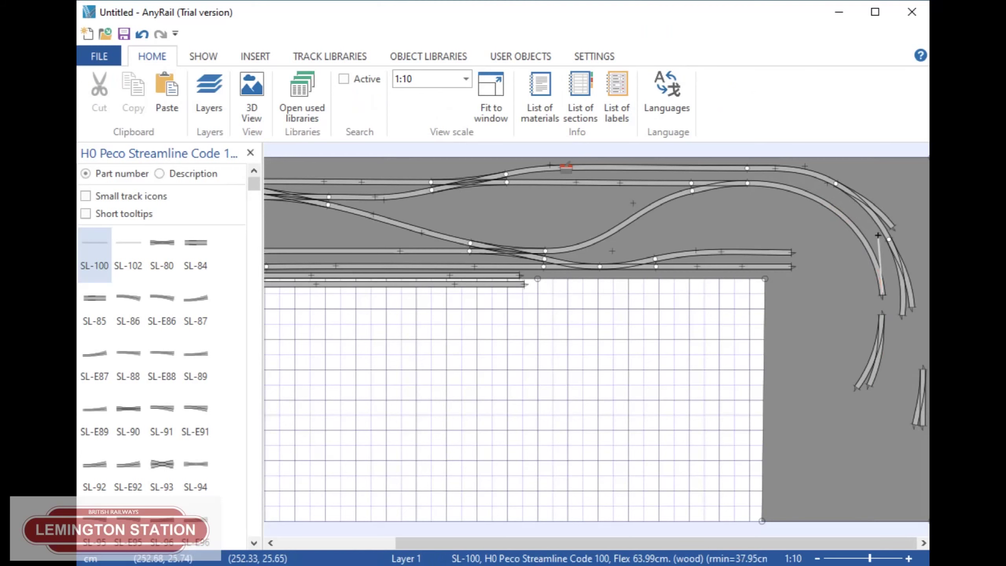
key("Escape")
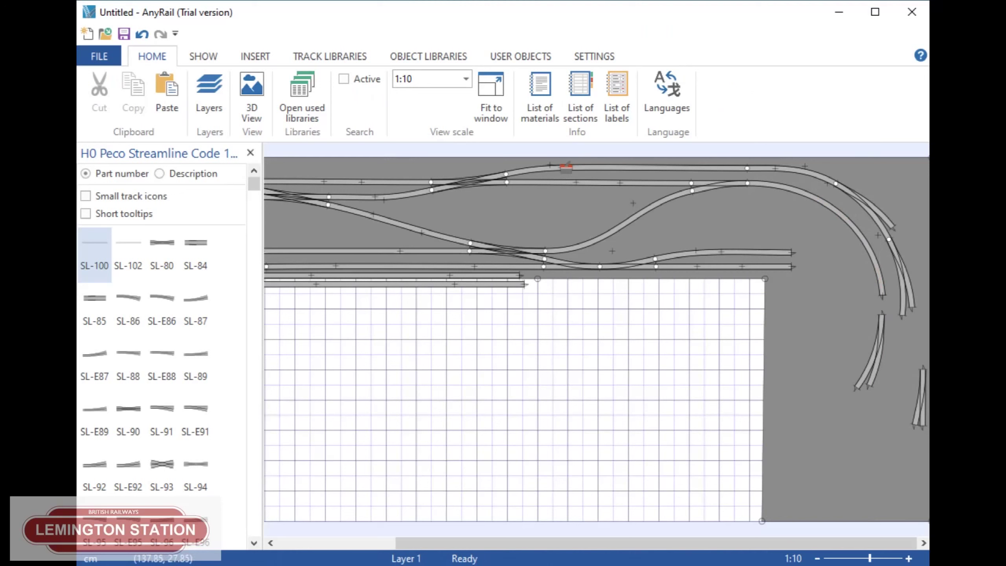
left_click(873, 336)
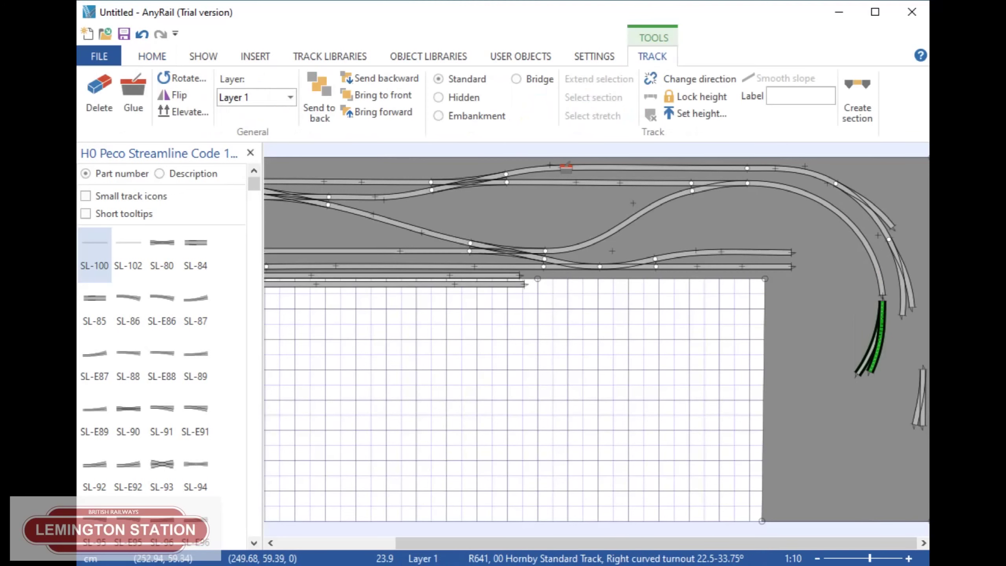
left_click_drag(881, 333, 882, 334)
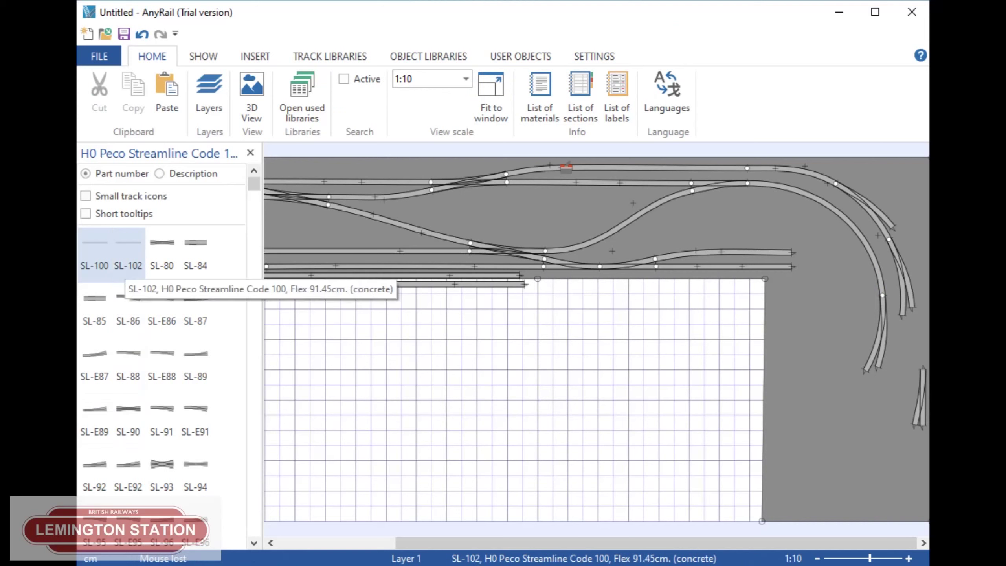
Step: Join a spare flex track to the outer branch of the uppermost corner turnout and bend it down to the turnout near the right edge
left_click_drag(512, 284, 881, 228)
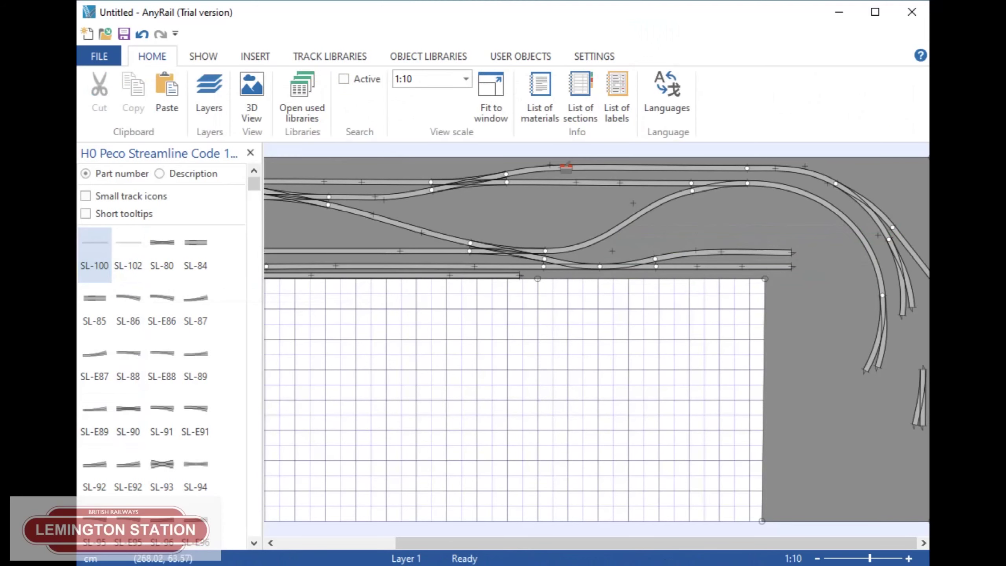
scroll(720, 356, "down", 3)
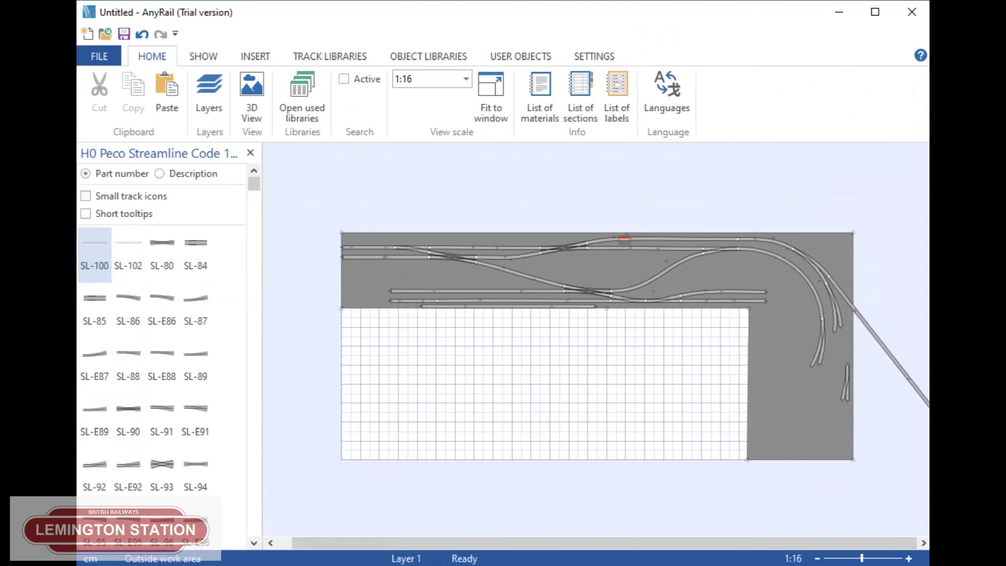
scroll(599, 344, "down", 1)
left_click_drag(867, 399, 797, 349)
scroll(548, 352, "up", 4)
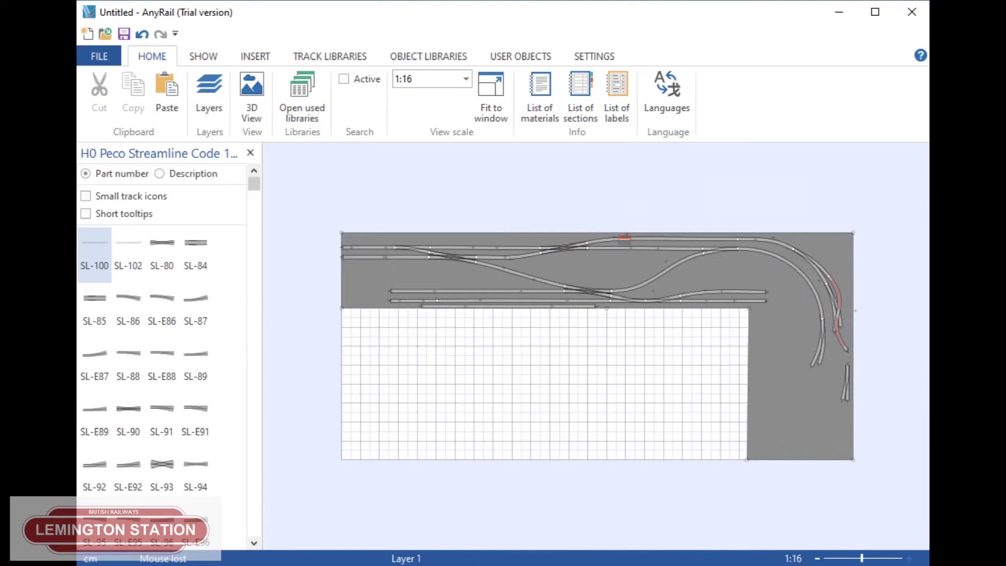
scroll(502, 359, "down", 2)
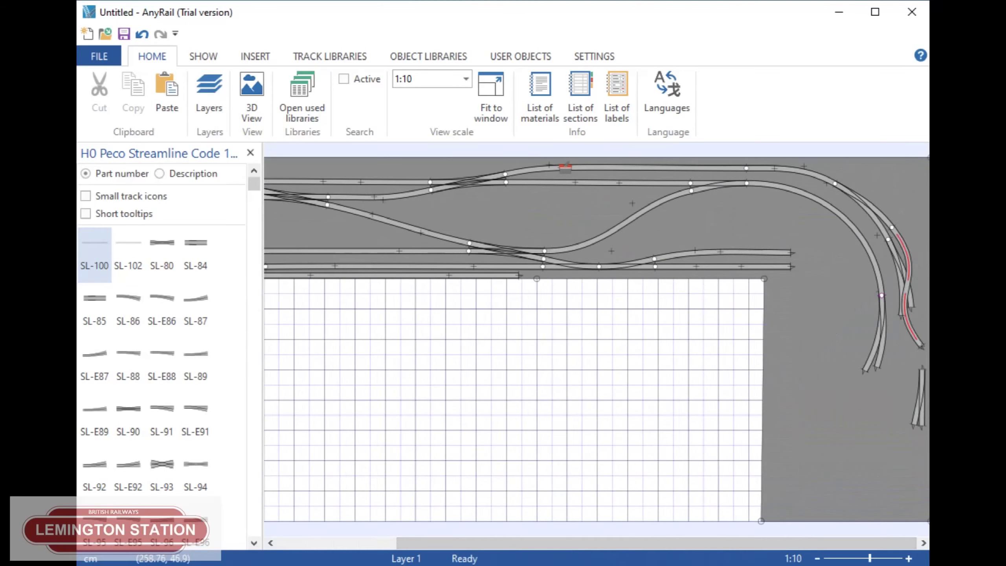
scroll(747, 358, "up", 2)
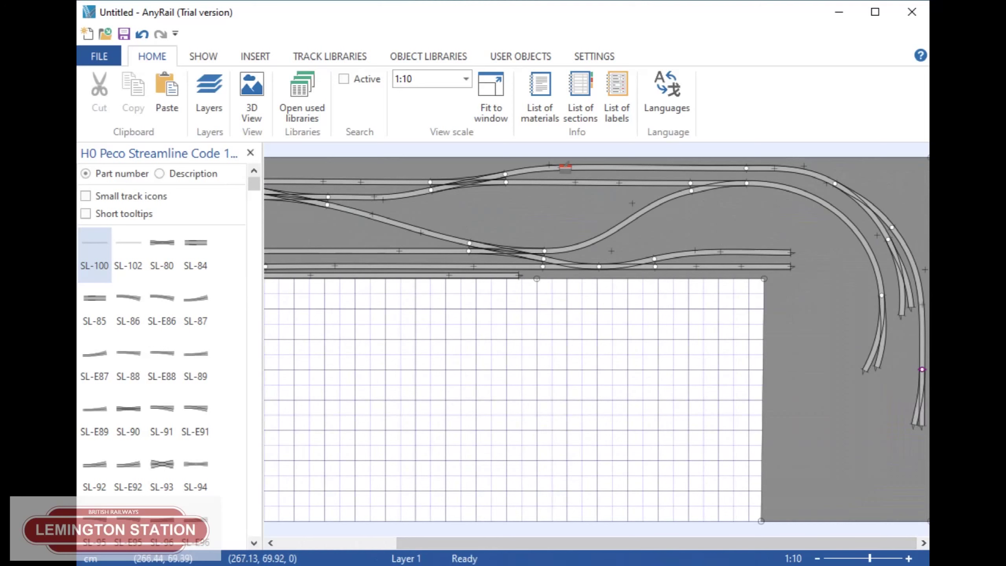
Step: Join the last spare flex track to the middle curved turnout's outer branch and bend it down to the baseboard's lower edge
left_click(919, 396)
left_click_drag(503, 275, 910, 312)
left_click(921, 509)
scroll(921, 511, "down", 1)
left_click_drag(871, 507, 798, 469)
left_click_drag(826, 422, 833, 439)
Step: Add three SL-100 flex tracks and join them to the open branches of the inner and middle curved turnouts
left_click_drag(94, 253, 503, 307)
left_click_drag(502, 307, 753, 330)
left_click_drag(95, 253, 503, 307)
left_click_drag(455, 307, 690, 366)
left_click_drag(95, 253, 683, 368)
Step: Bend the three new flex tracks down to the baseboard's lower edge, fanning out their ends and smoothing their curves
left_click(713, 504)
left_click_drag(736, 528, 772, 459)
left_click_drag(786, 533, 781, 459)
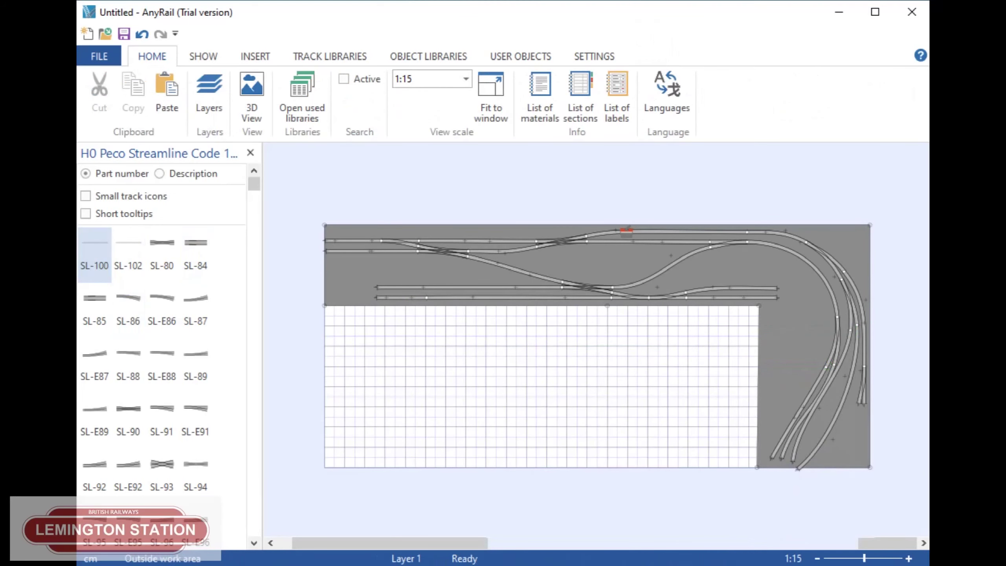
scroll(808, 376, "up", 2)
left_click(752, 517)
left_click_drag(705, 533, 749, 535)
mouse_move(762, 452)
left_mouse_down()
mouse_move(837, 476)
mouse_move(771, 459)
mouse_move(793, 477)
mouse_move(776, 465)
left_mouse_up()
left_click_drag(706, 532, 709, 518)
left_click_drag(793, 477, 788, 473)
Step: Shorten the outermost corner flex track, then move the right-edge turnout up and rejoin it to the track's end
left_click(903, 383)
left_click_drag(905, 346, 909, 295)
left_click_drag(908, 222, 896, 206)
left_click_drag(905, 400, 909, 350)
key("ctrl+z")
left_click_drag(908, 296, 907, 274)
left_click_drag(904, 383, 903, 342)
left_click_drag(907, 273, 906, 300)
Step: Add two SL-100 flex tracks and join them to both branches of the right-edge turnout
left_click_drag(95, 253, 483, 267)
left_click_drag(94, 254, 483, 274)
left_click_drag(309, 275, 532, 268)
left_click_drag(636, 266, 873, 372)
left_click_drag(636, 275, 883, 372)
Step: Bend the two new flex tracks from the right-edge turnout down towards the baseboard's lower edge
left_click_drag(906, 477, 901, 530)
left_click_drag(871, 486, 812, 534)
left_click(867, 515)
left_click_drag(901, 530, 890, 528)
left_click(890, 437)
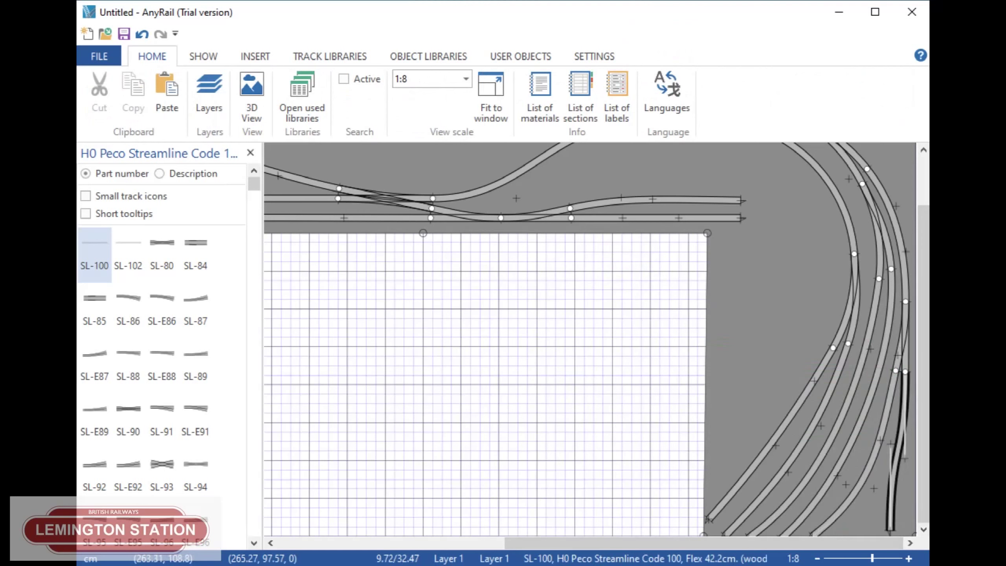
Step: Reshape the outermost flex track into a smooth curve about 45 cm long to the lower edge and fine-tune the neighbouring track's bend
left_click(893, 494)
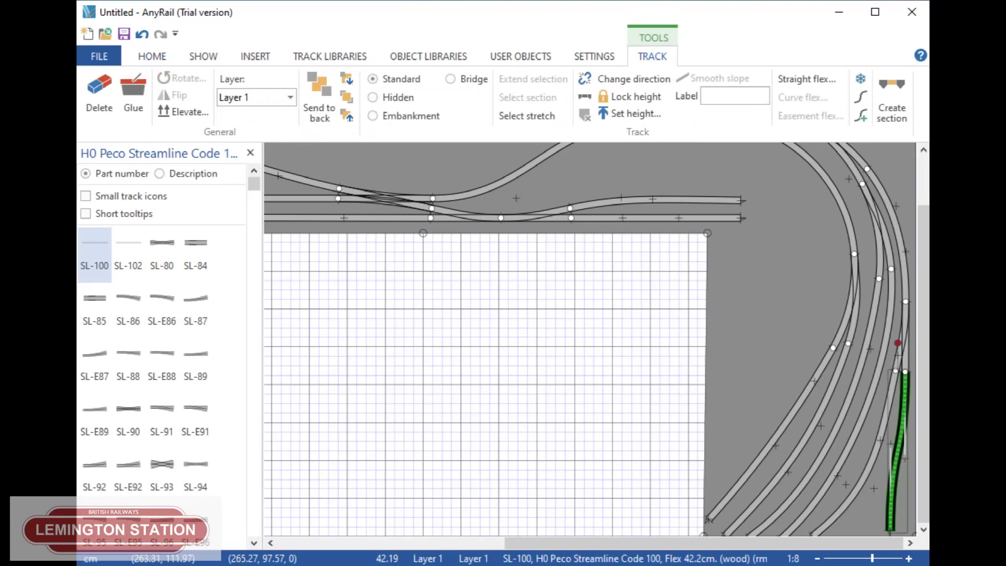
left_click_drag(890, 530, 868, 533)
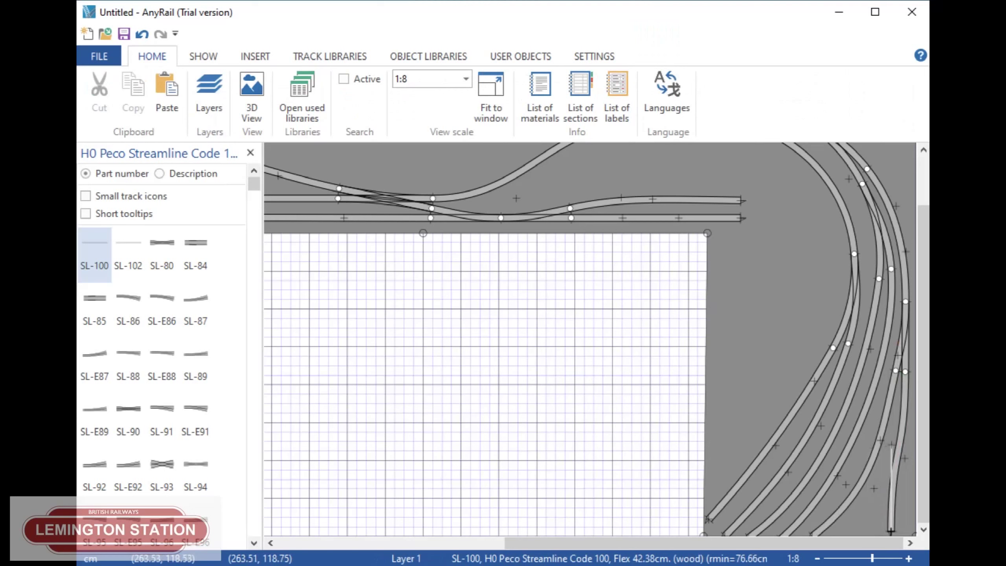
left_click_drag(893, 447, 906, 449)
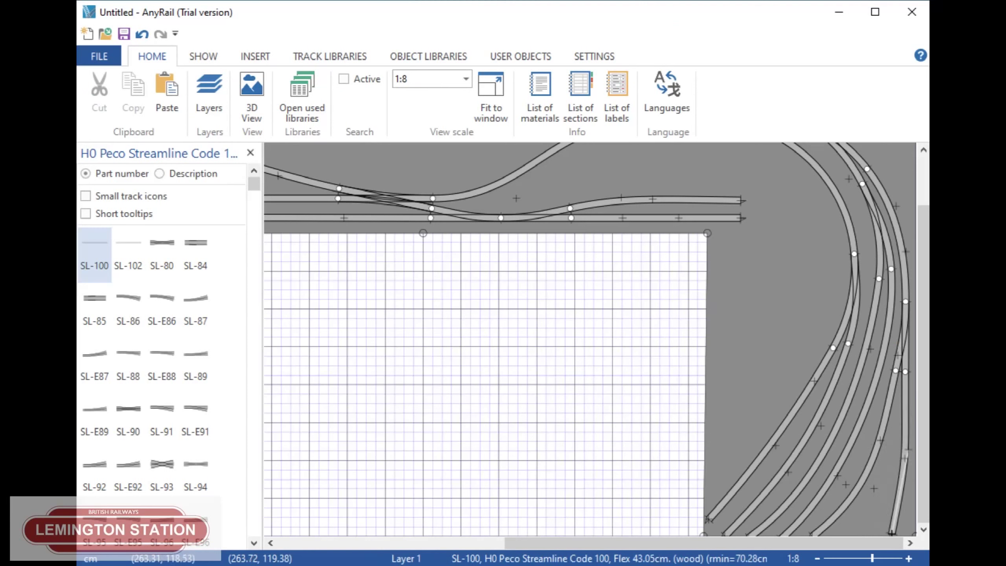
mouse_move(878, 531)
left_mouse_down()
mouse_move(854, 529)
mouse_move(875, 533)
left_mouse_up()
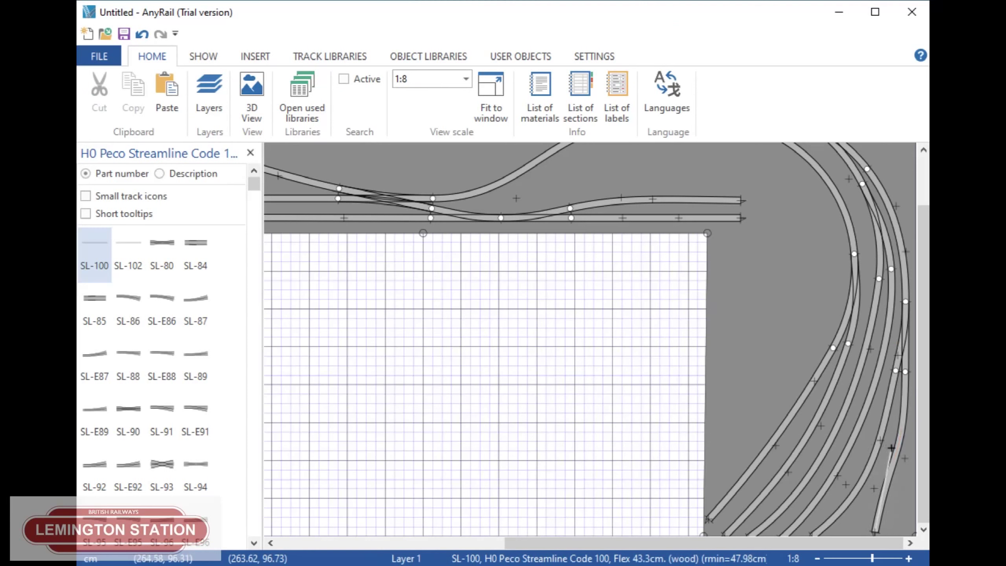
left_click_drag(891, 447, 904, 462)
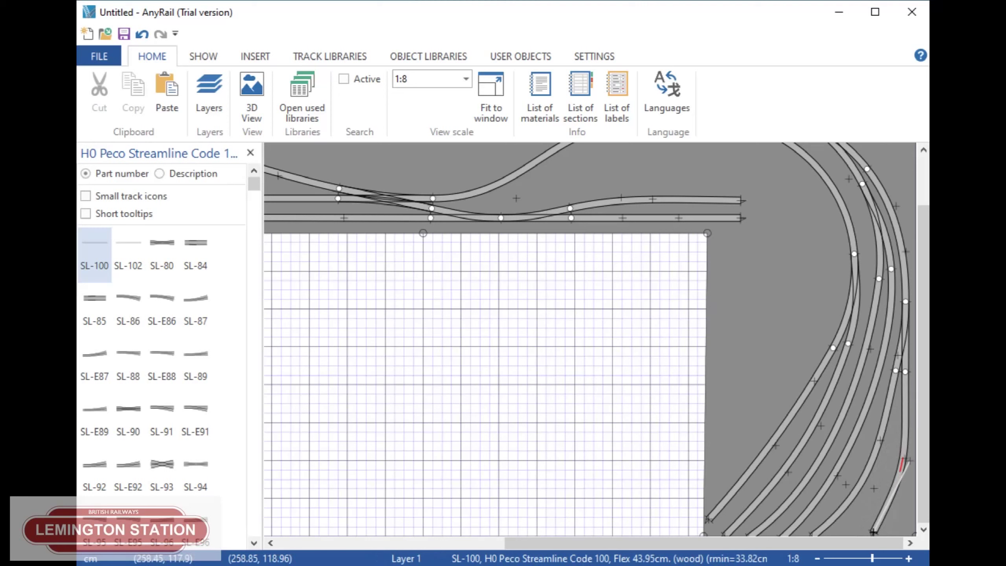
left_click_drag(858, 533, 856, 533)
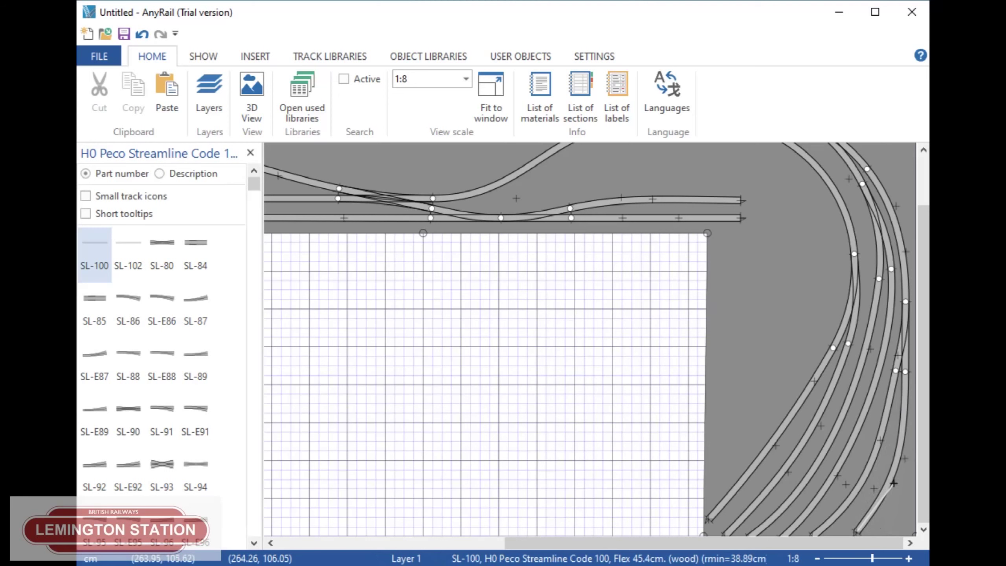
left_click_drag(898, 479, 902, 471)
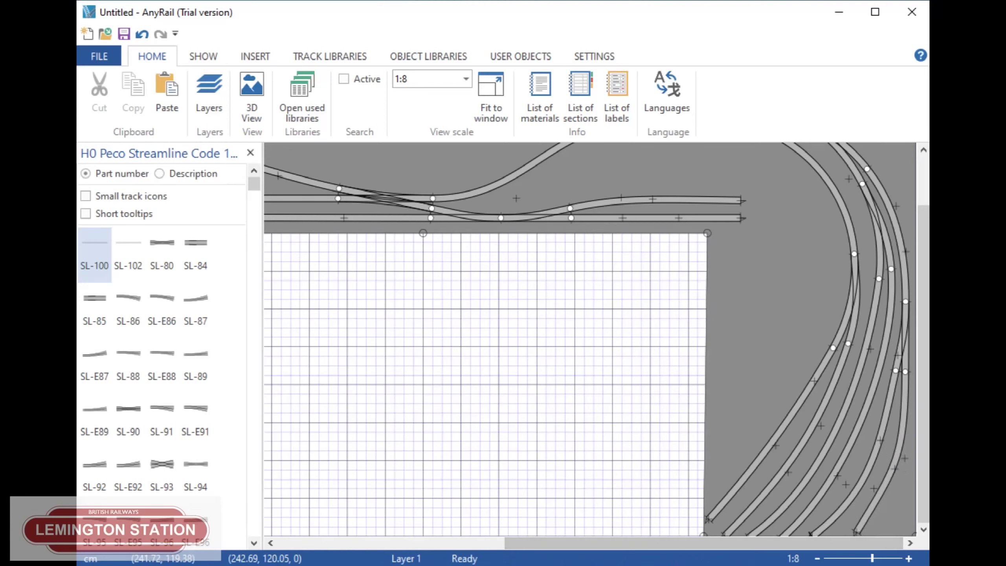
left_click_drag(868, 486, 871, 479)
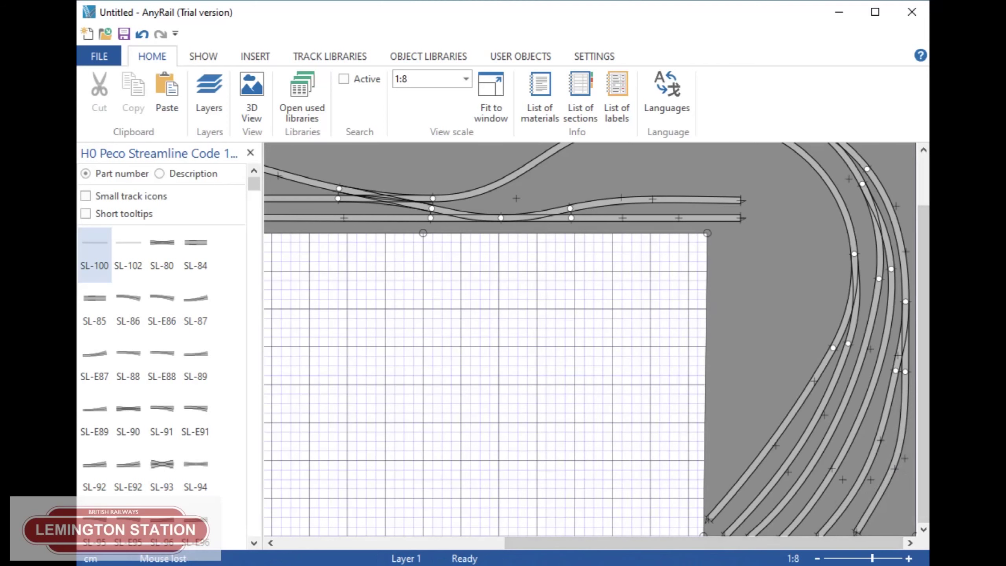
Step: Close the H0 Peco Streamline track library and open the 00 Hornby Skaledale object library
left_click(817, 559)
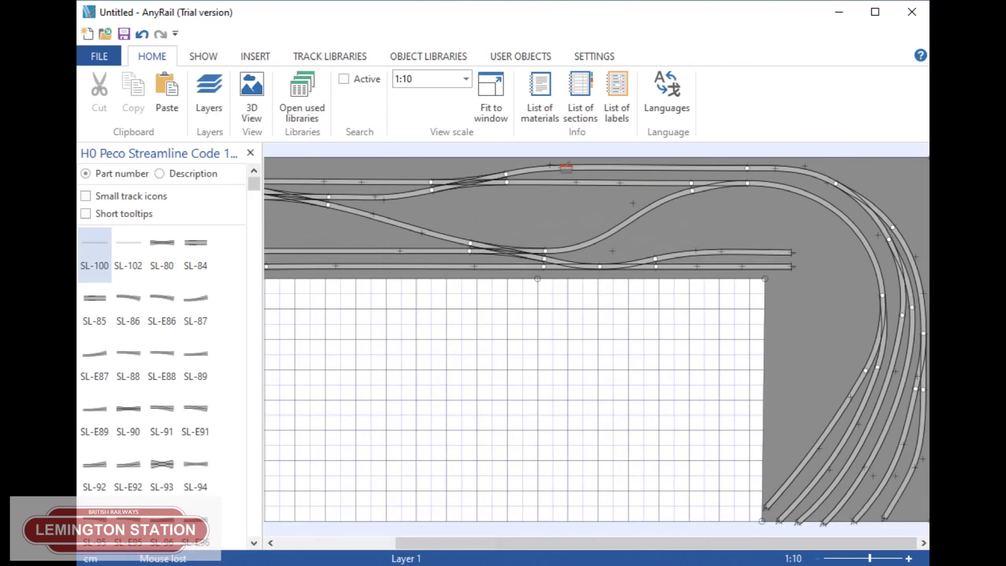
left_click(817, 559)
left_click_drag(812, 544, 776, 543)
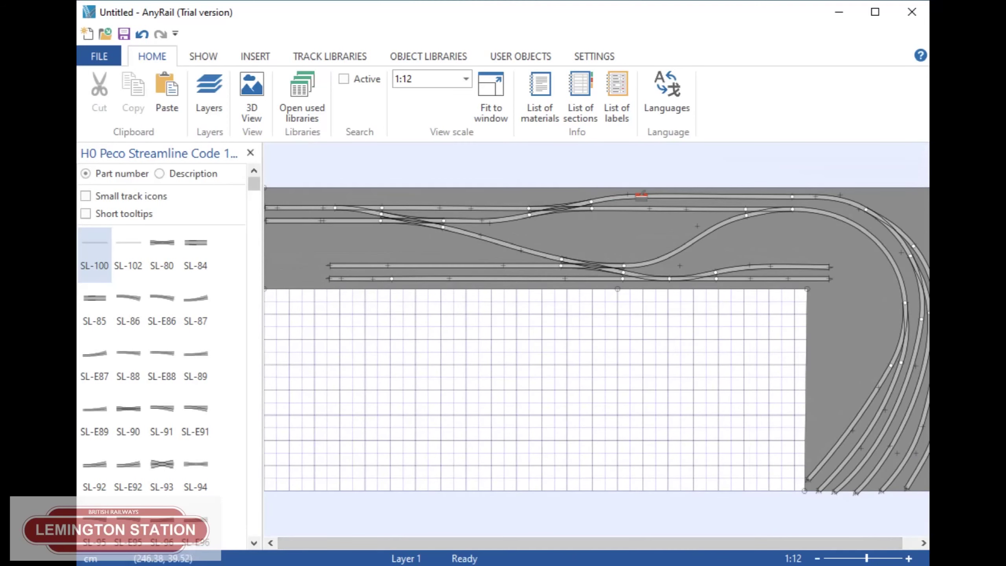
left_click_drag(808, 544, 822, 544)
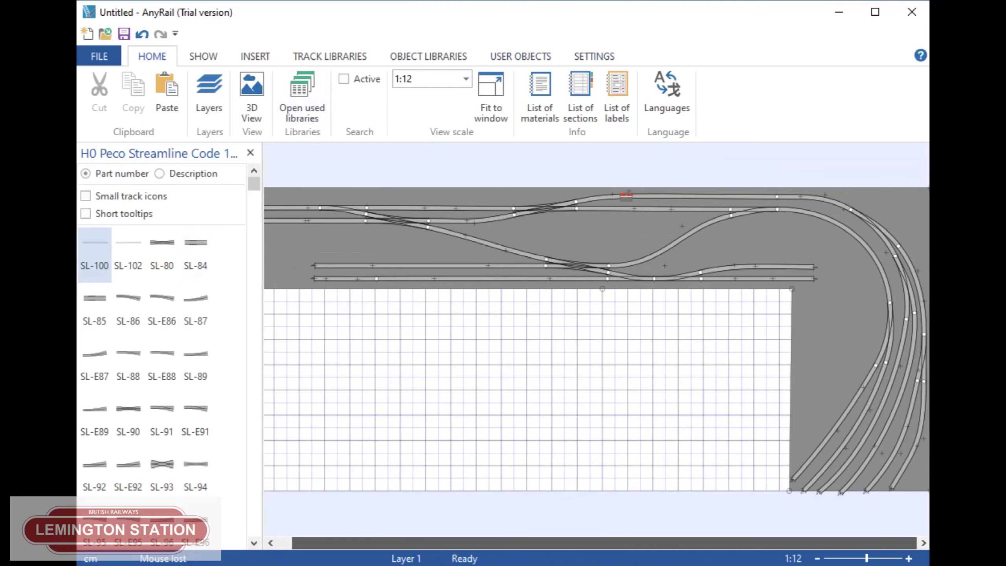
left_click(251, 153)
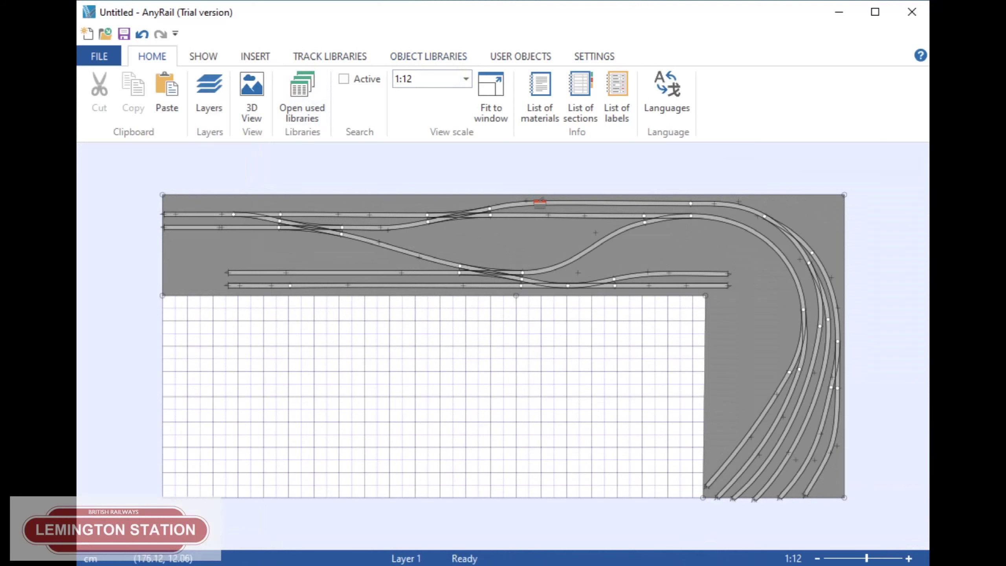
left_click(429, 56)
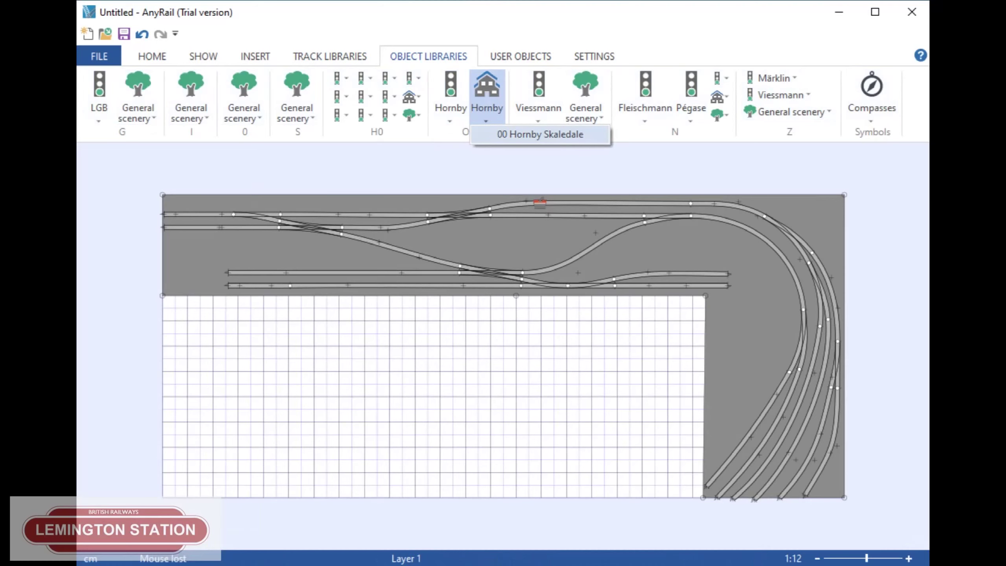
left_click(487, 91)
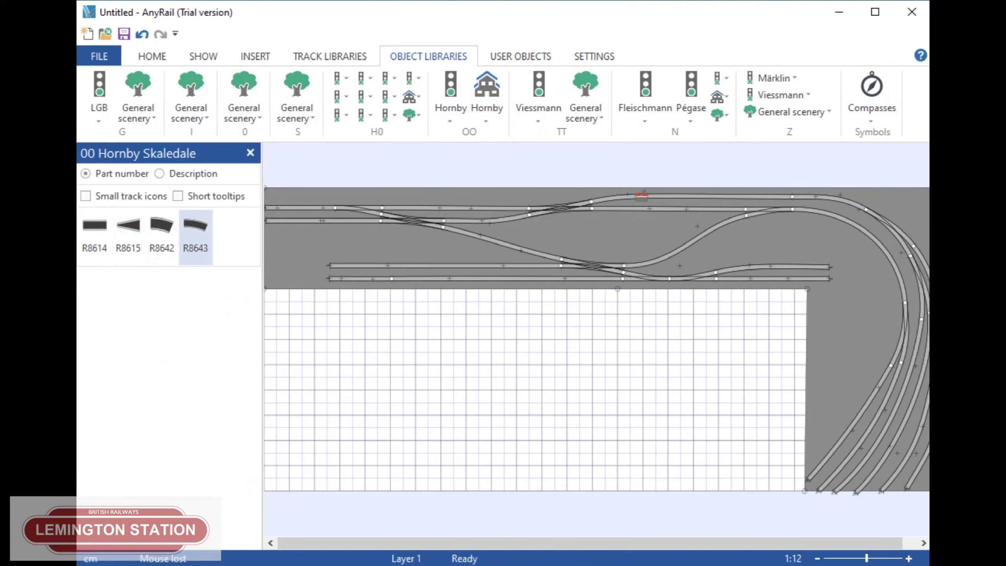
Step: Check for newly published user objects and accept the download of new items
left_click(521, 56)
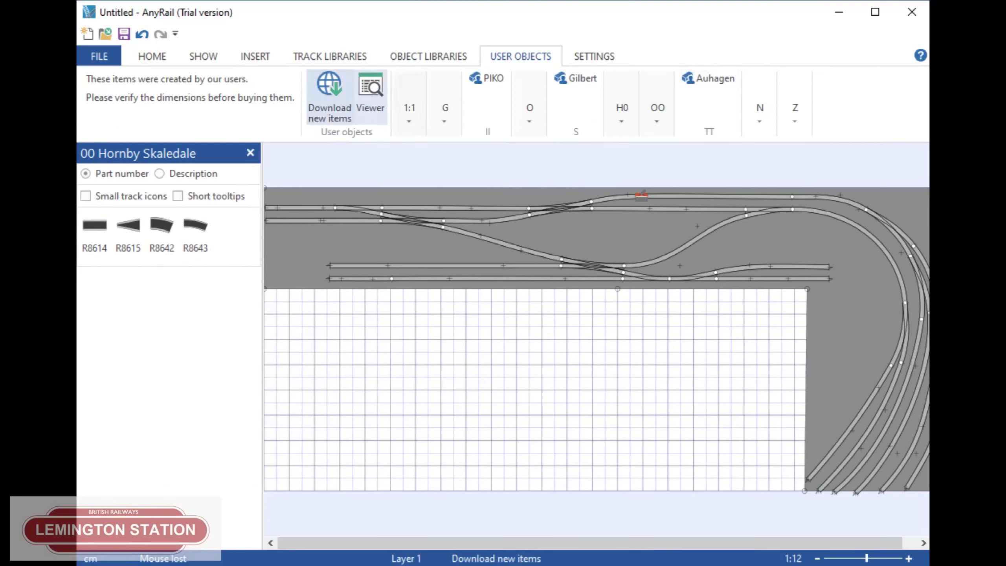
left_click(330, 97)
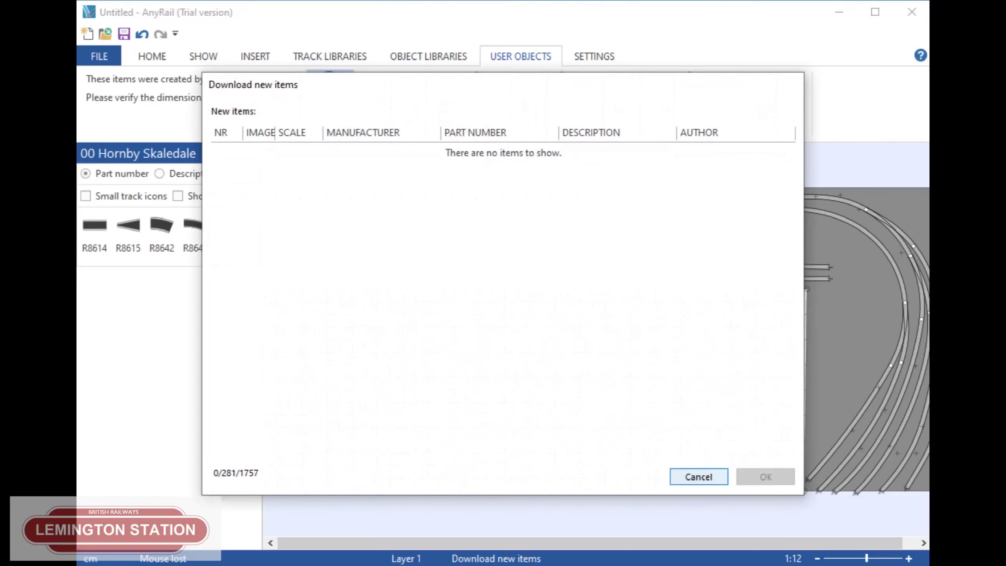
key("Return")
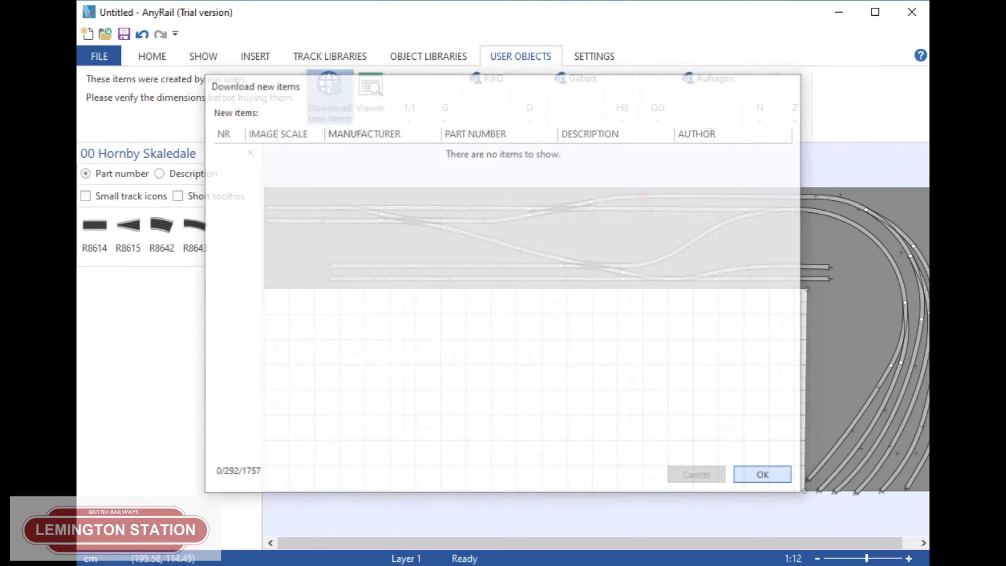
Step: Browse the OO user-object manufacturers, view the Peco object library and close it again
left_click(658, 109)
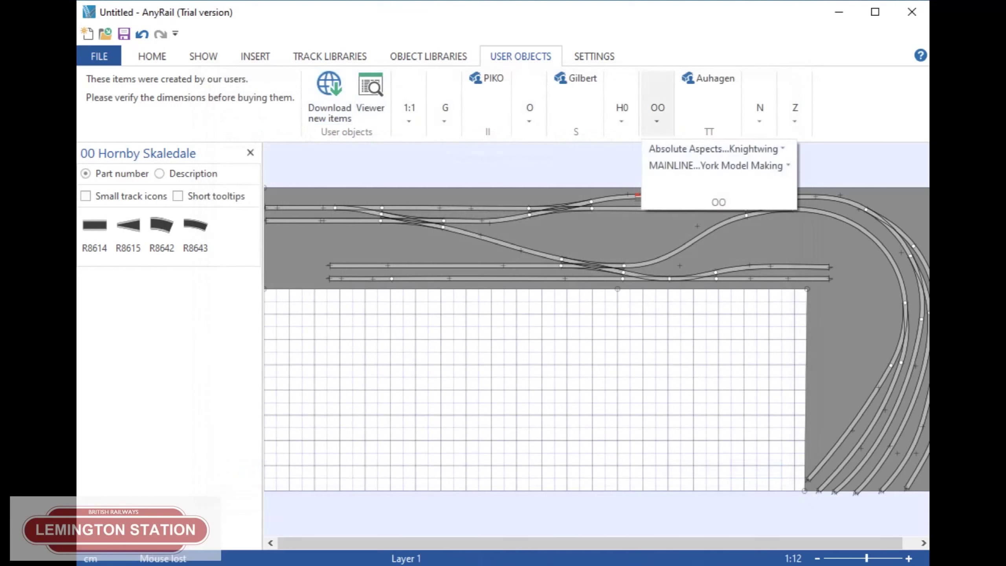
left_click(716, 149)
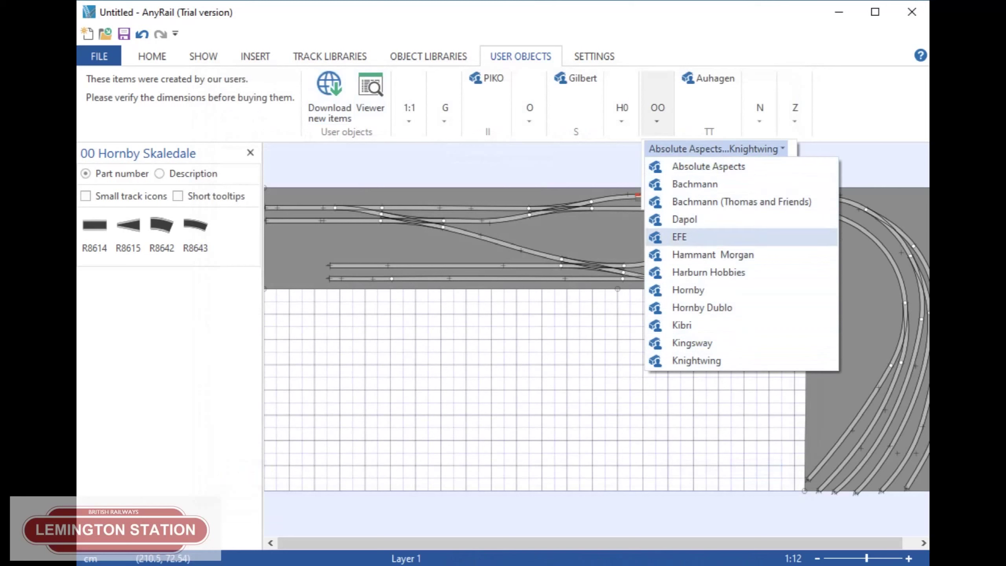
left_click(621, 164)
left_click(658, 111)
left_click(716, 166)
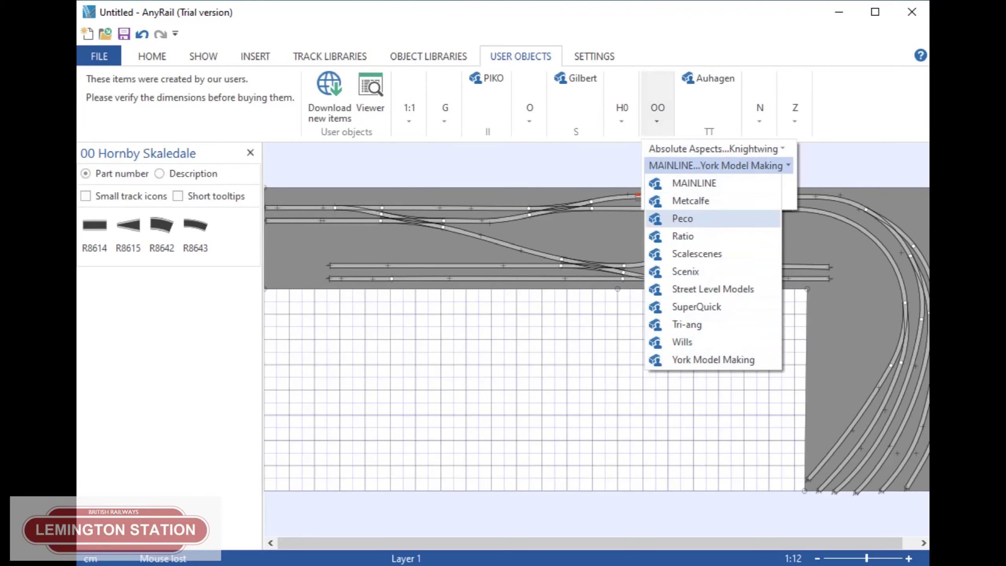
left_click(683, 219)
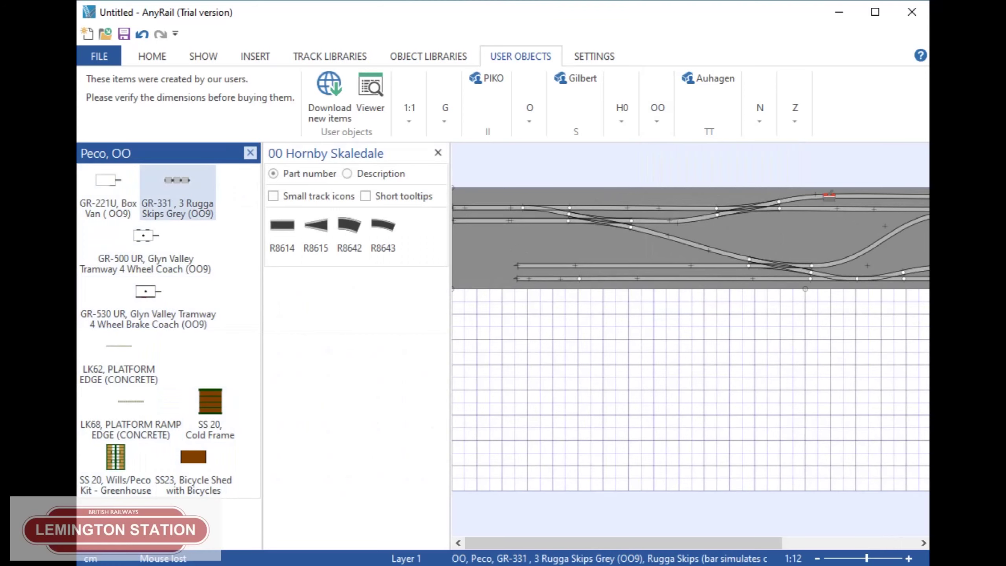
left_click(250, 152)
Step: Open the Hornby OO user-object library and look through its buildings, platforms and rolling stock
left_click(657, 113)
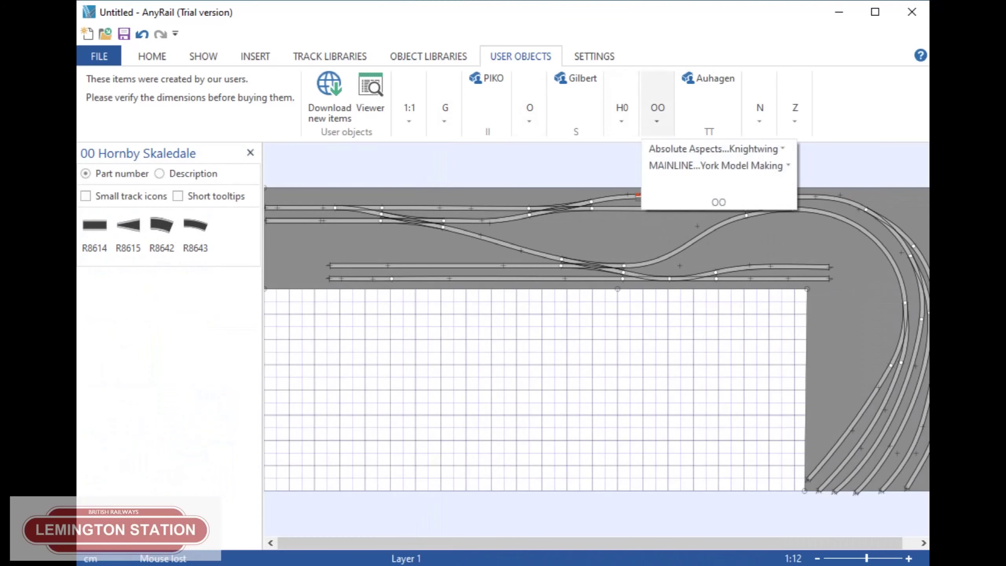
mouse_move(712, 148)
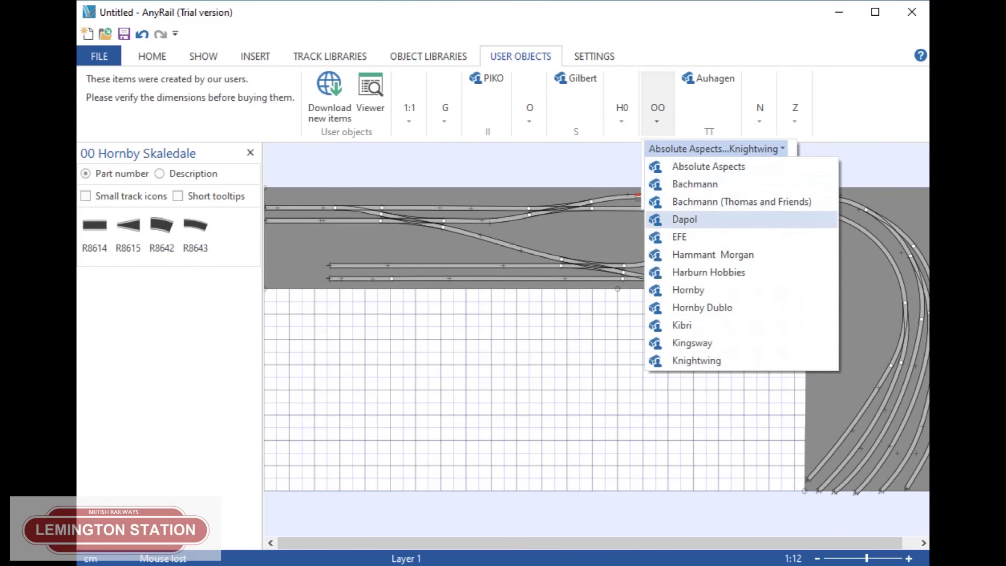
left_click(689, 290)
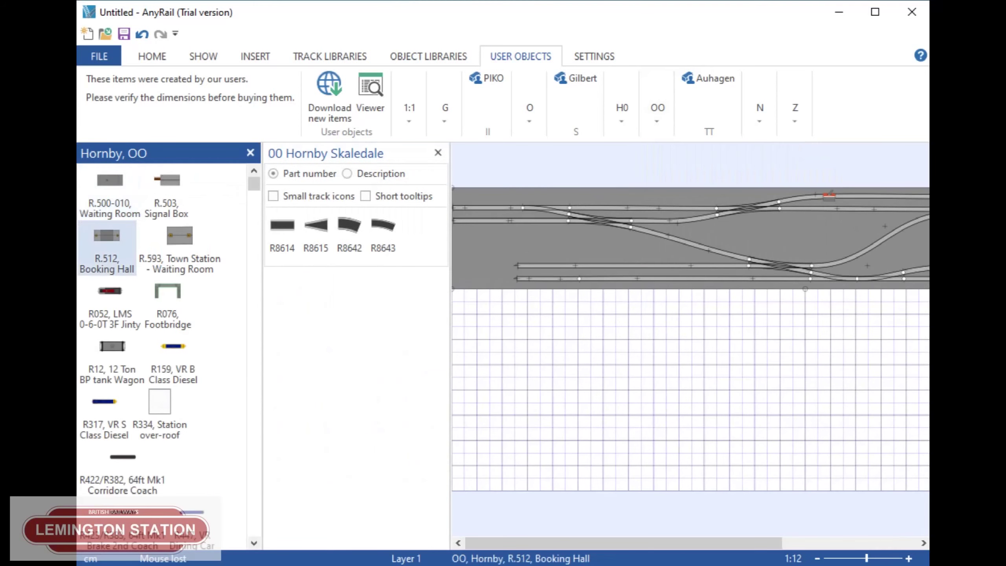
scroll(160, 357, "down", 15)
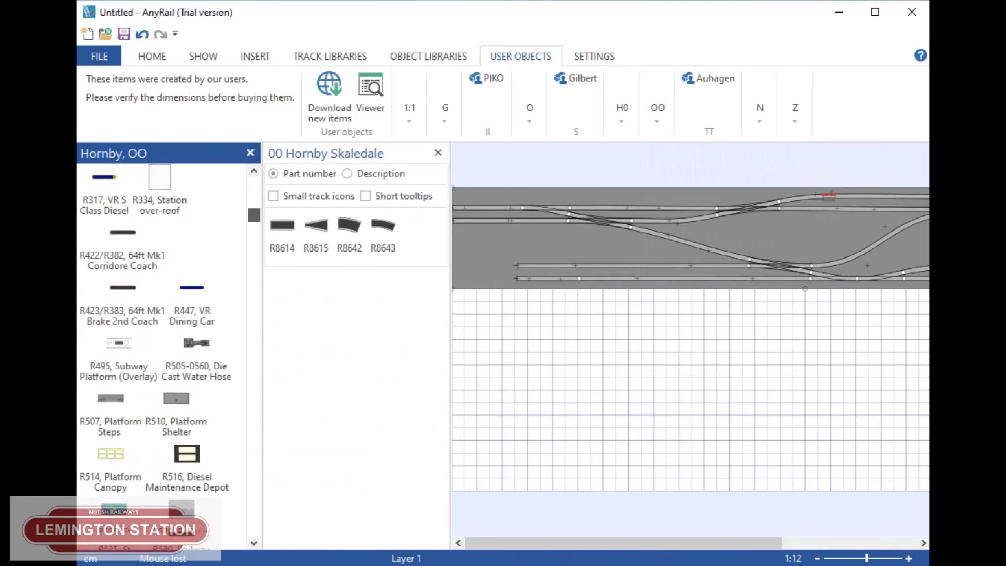
scroll(159, 356, "down", 5)
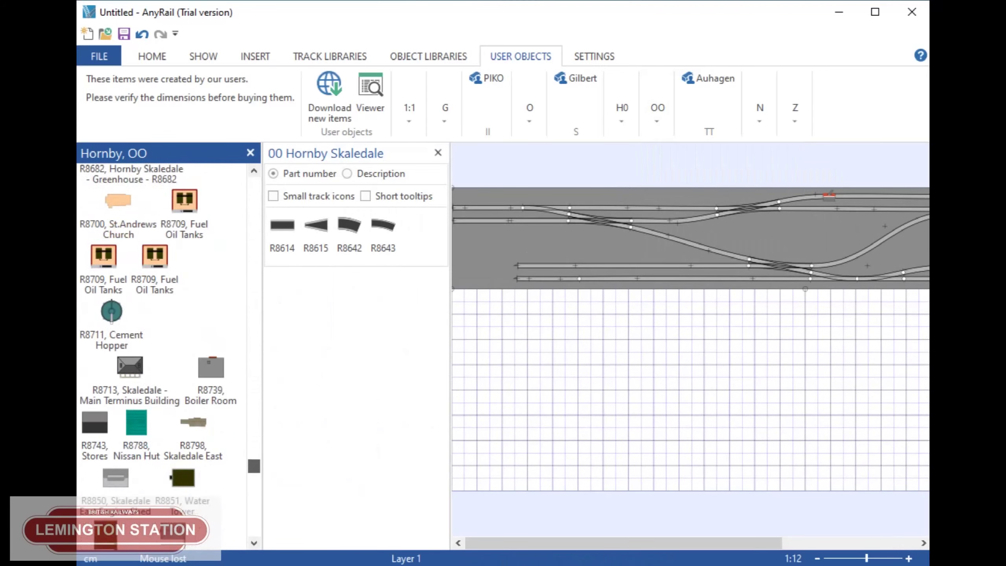
scroll(160, 357, "up", 20)
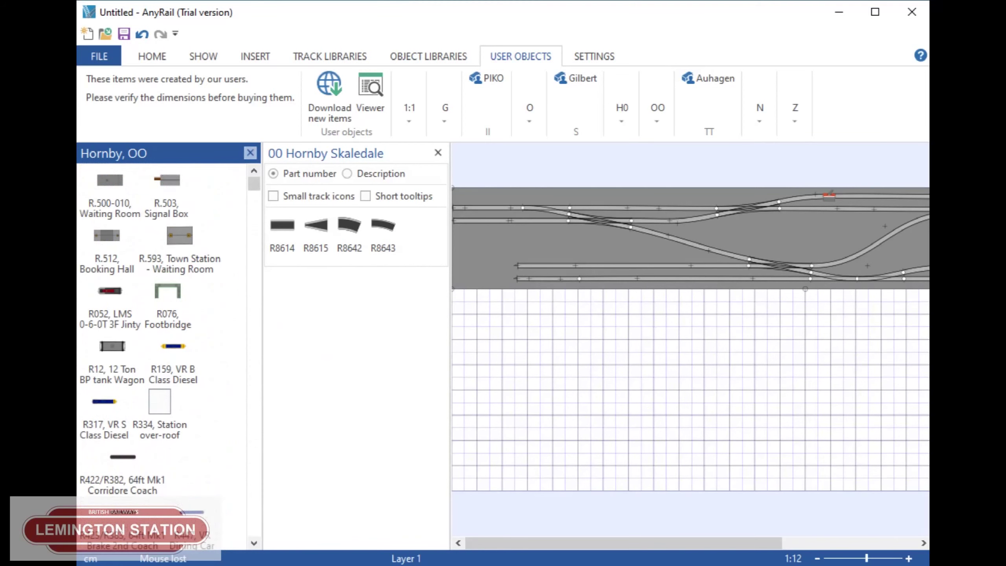
Step: Close both Hornby object libraries and open the recent design main layout-2.any
left_click(251, 153)
left_click(250, 152)
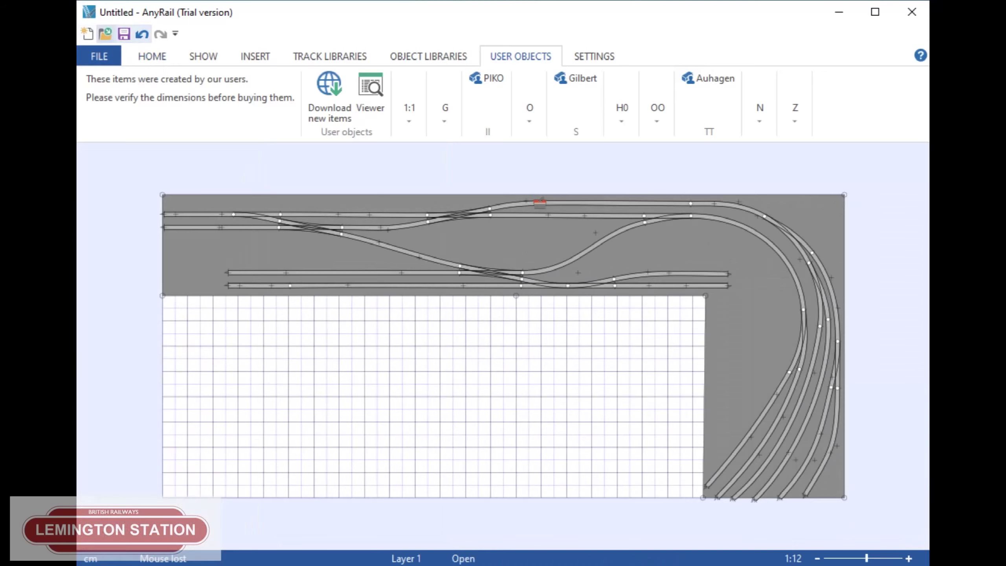
left_click(99, 55)
left_click(292, 135)
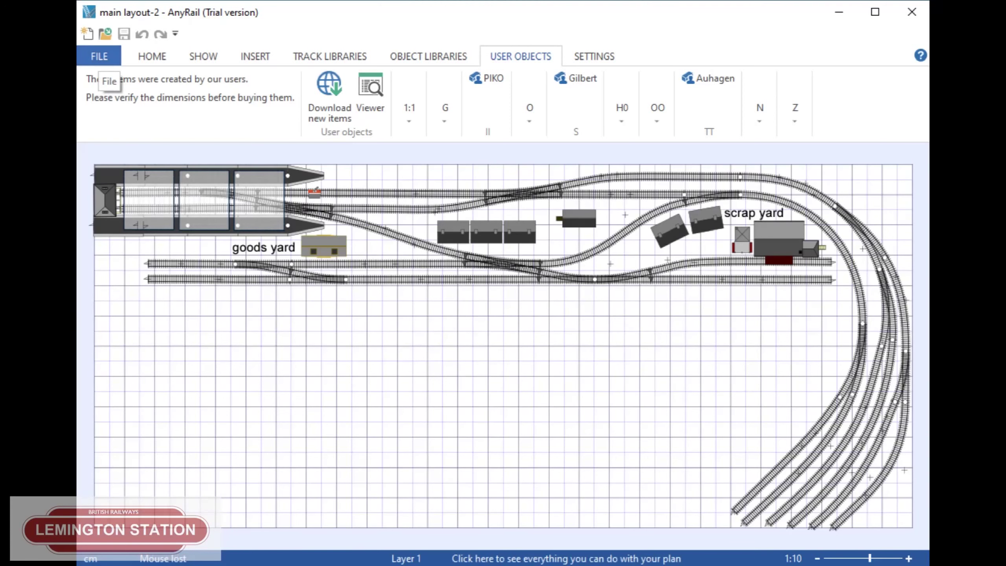
Step: Set the print scale of the layout to a 1:1 ratio in the print setup and return to the plan
left_click(99, 58)
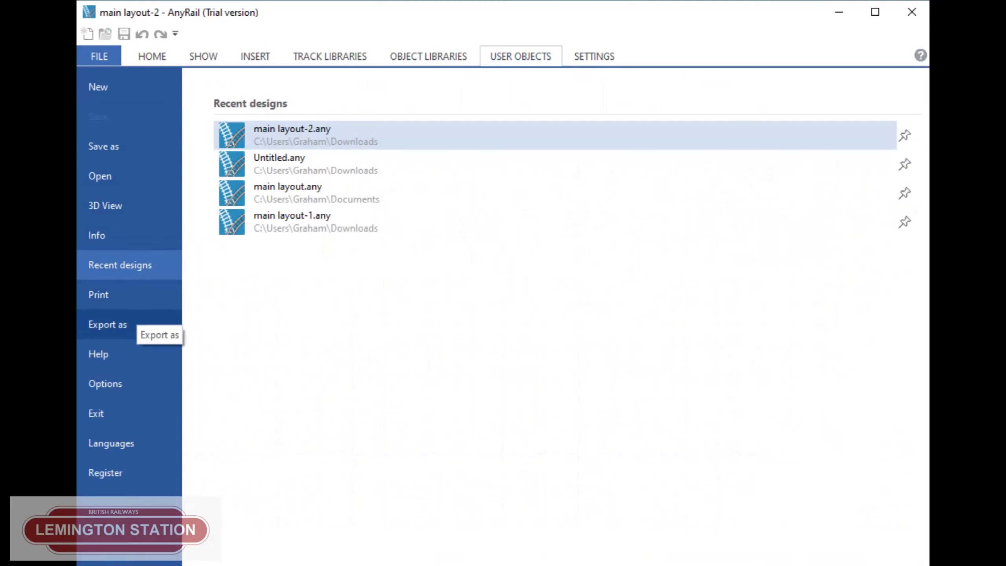
left_click(113, 303)
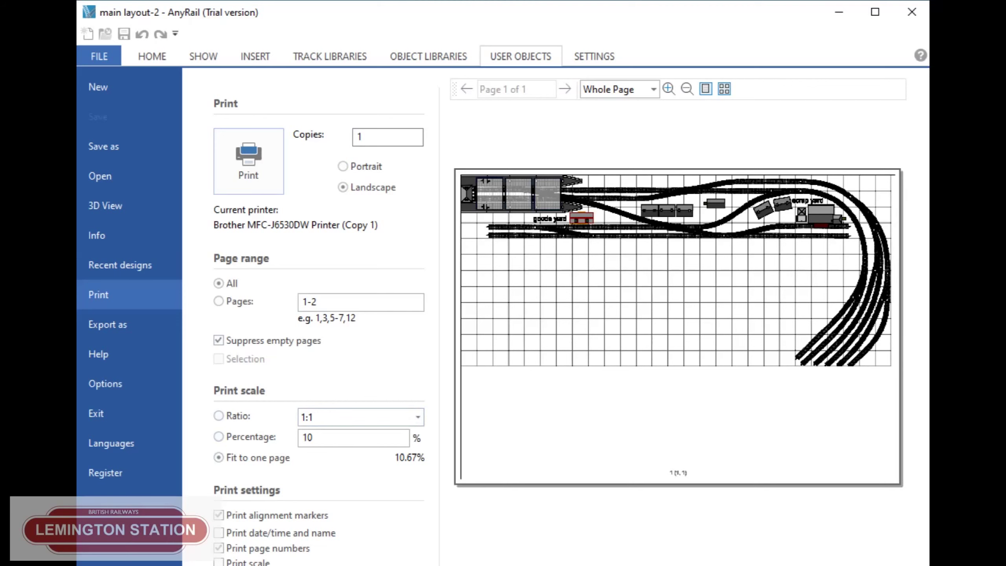
left_click(218, 415)
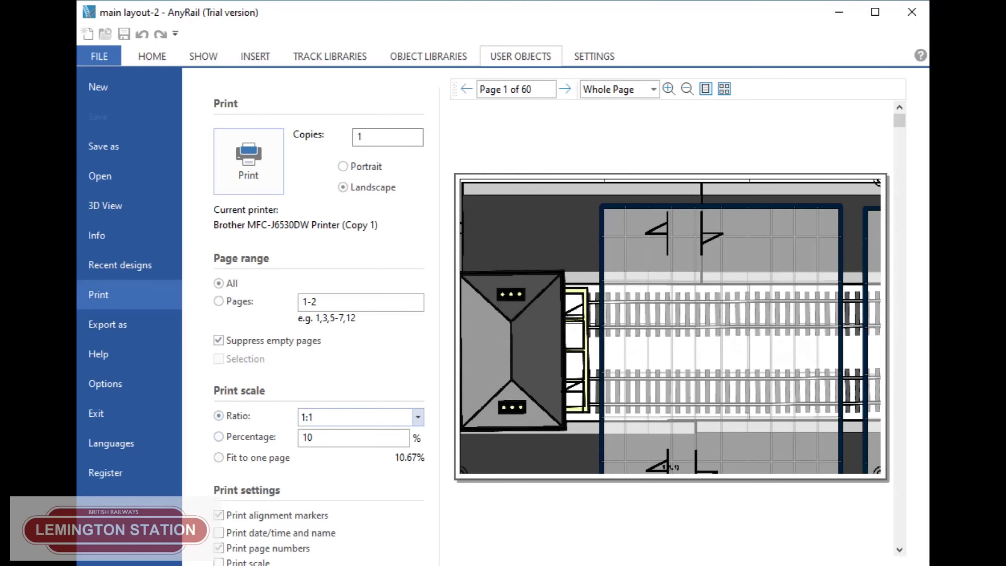
left_click(417, 417)
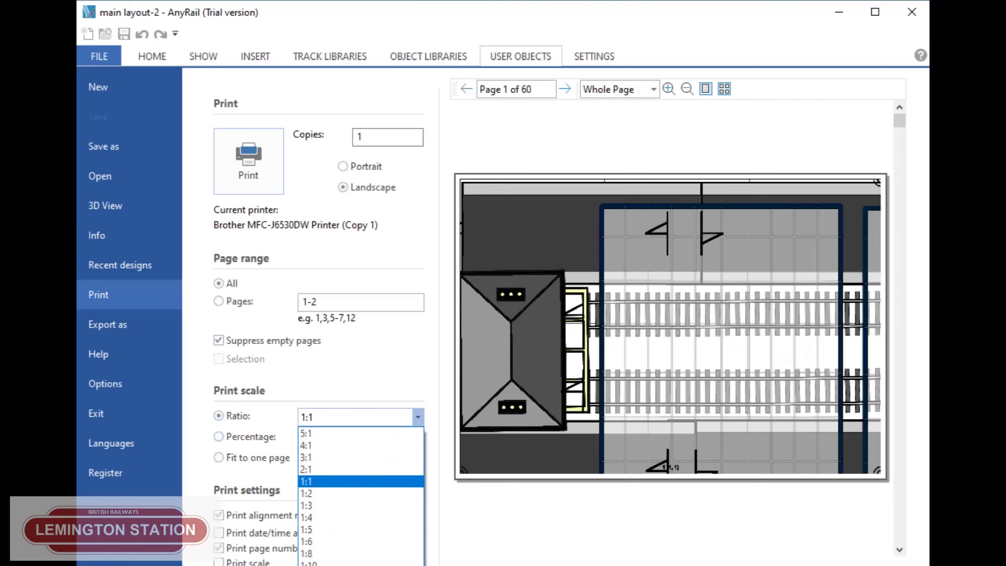
left_click(360, 481)
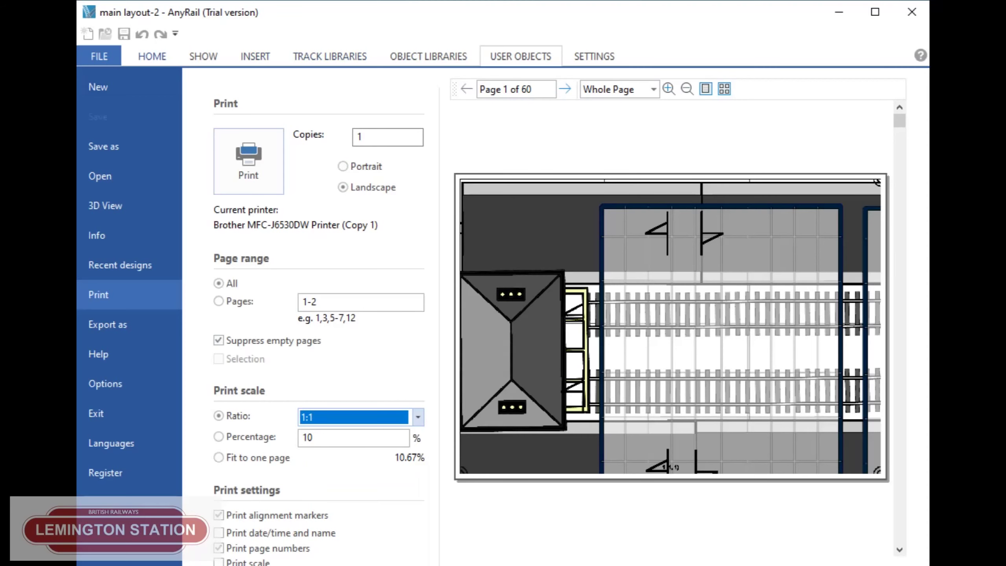
key("Escape")
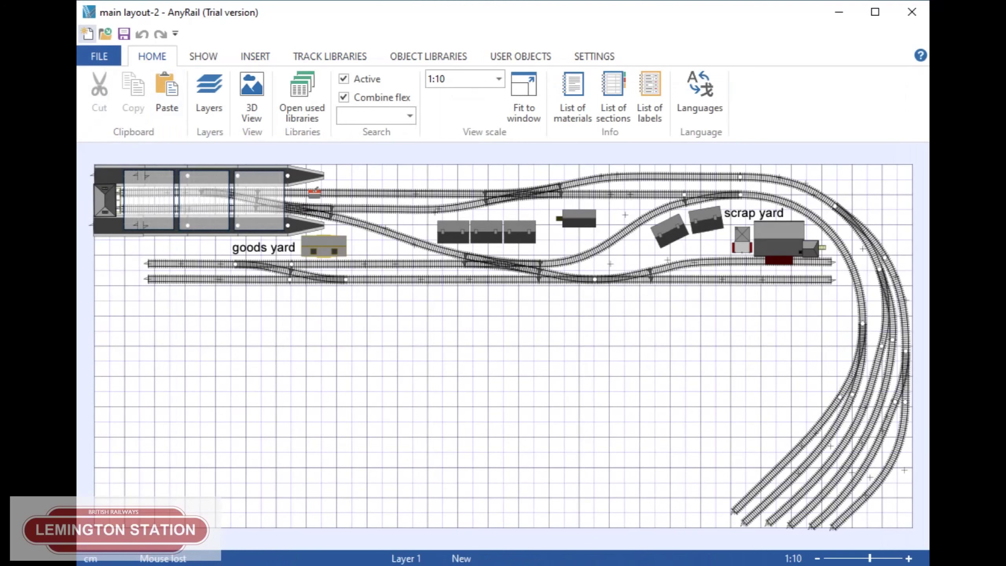
Step: Reopen the print setup and switch the page range from all pages to a custom page selection
left_click(99, 56)
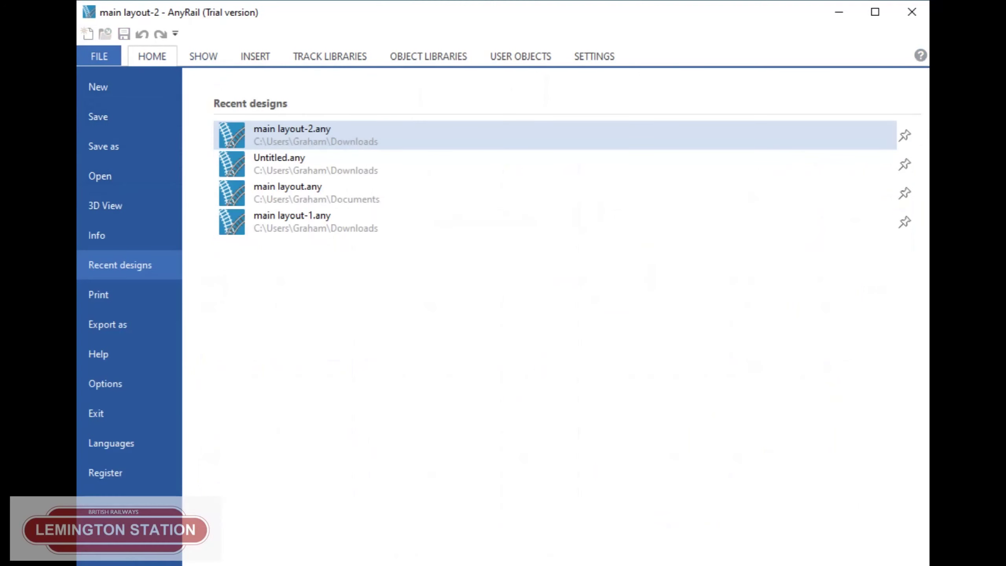
left_click(152, 57)
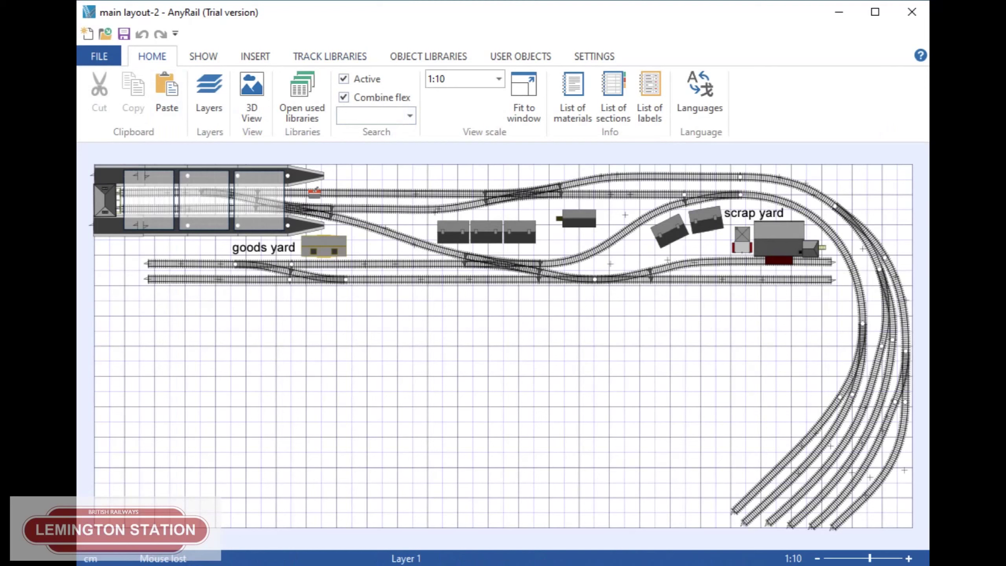
left_click(99, 56)
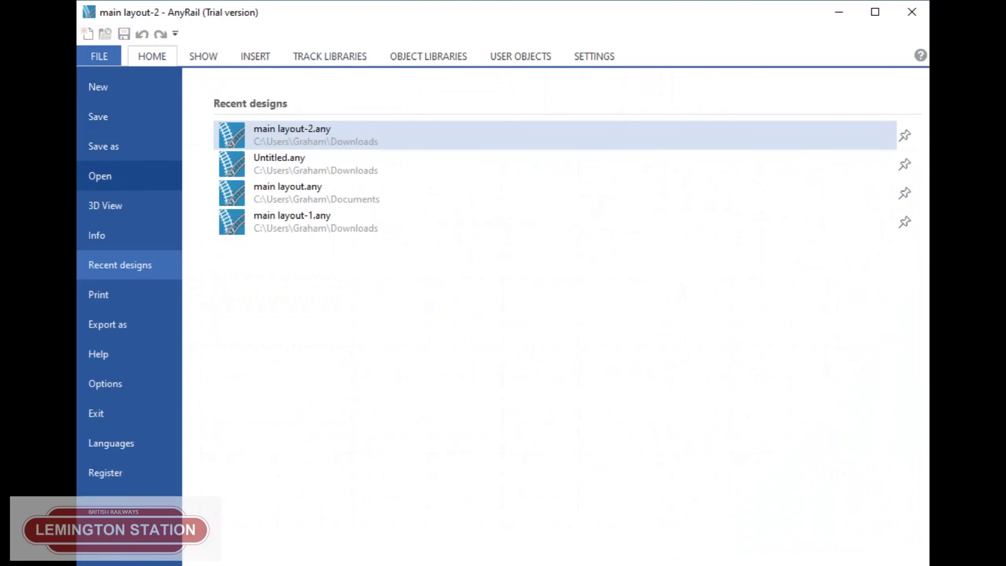
left_click(98, 295)
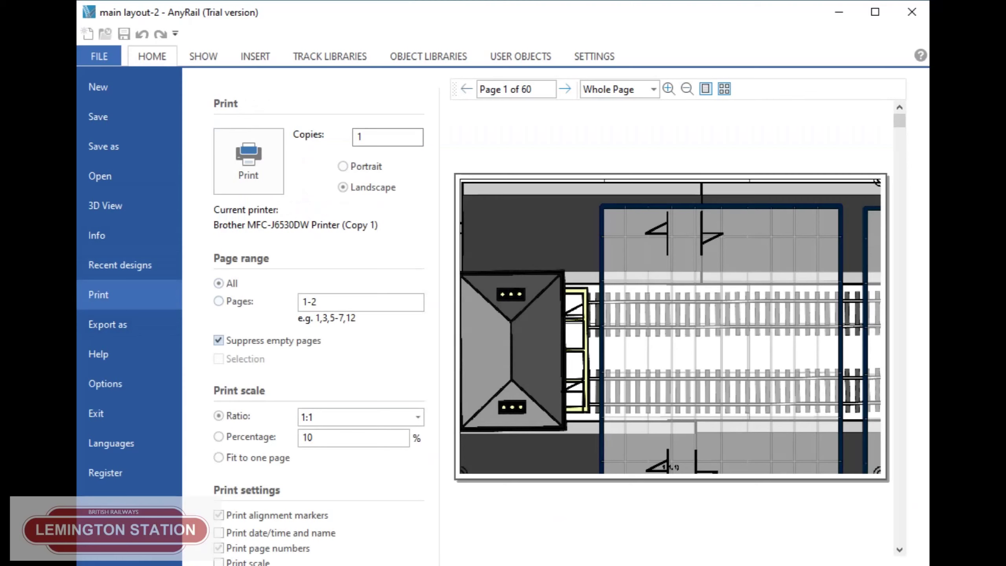
left_click(304, 302)
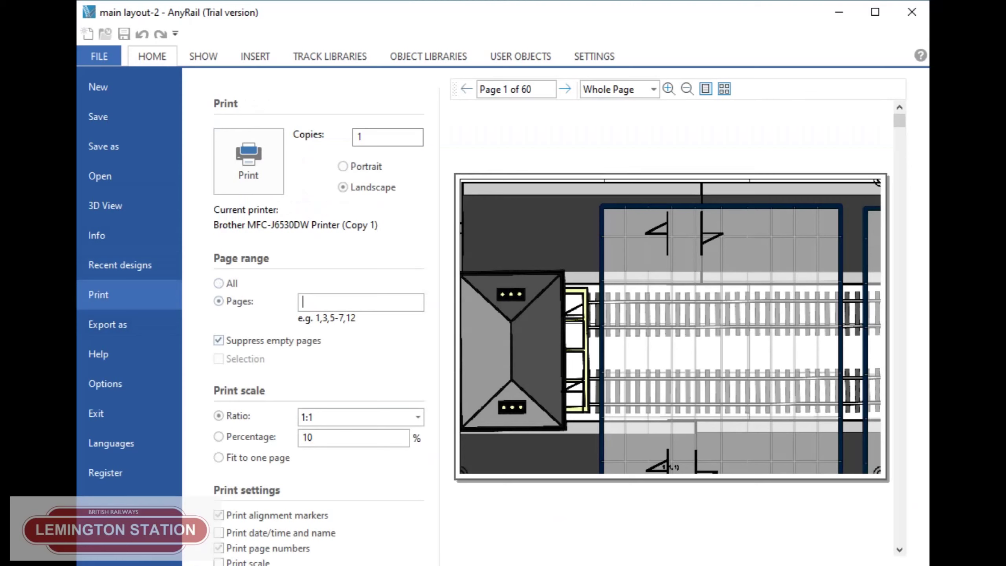
Step: Page through the full-size print preview sheets to examine the track and buildings, and return to the plan
left_click(565, 89)
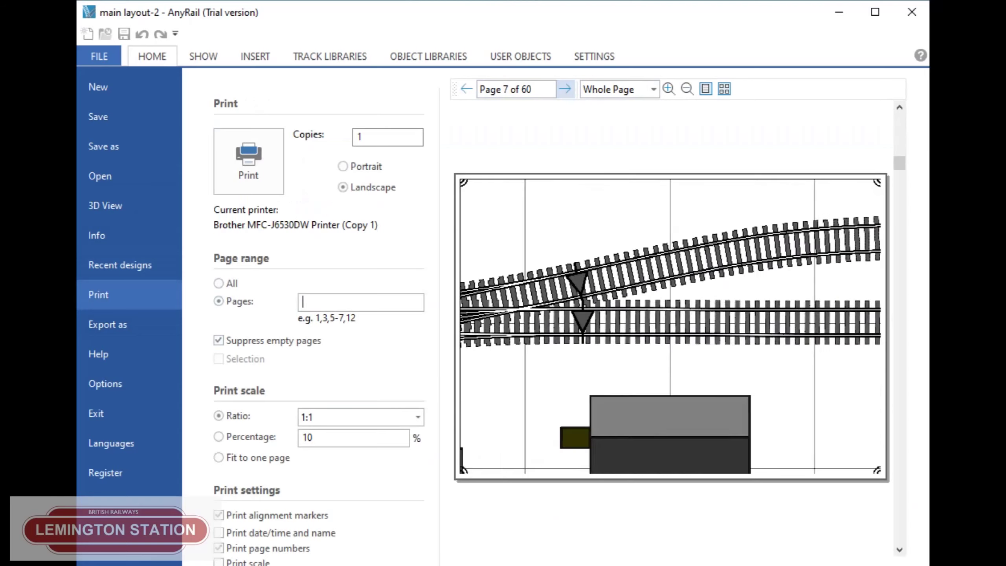
left_click(565, 89)
left_click(565, 89)
left_click(565, 88)
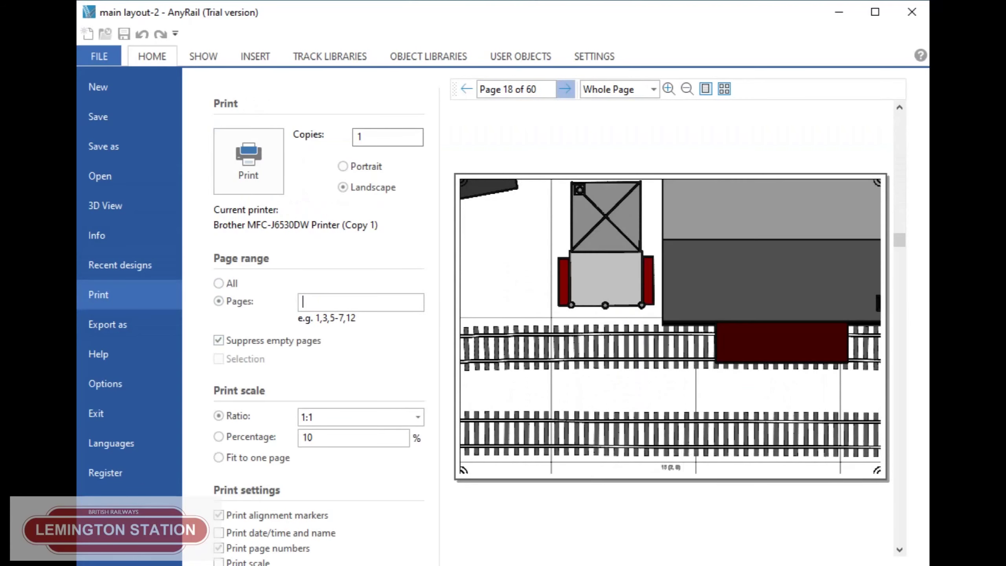
left_click(565, 88)
left_click(565, 89)
left_click(565, 89)
left_click(565, 89)
left_click(565, 89)
left_click(565, 89)
left_click(565, 89)
left_click(565, 89)
left_click(565, 89)
left_click(565, 89)
left_click(565, 88)
left_click(565, 89)
left_click(565, 88)
left_click(565, 89)
left_click(565, 89)
left_click(565, 89)
left_click(565, 89)
left_click(565, 88)
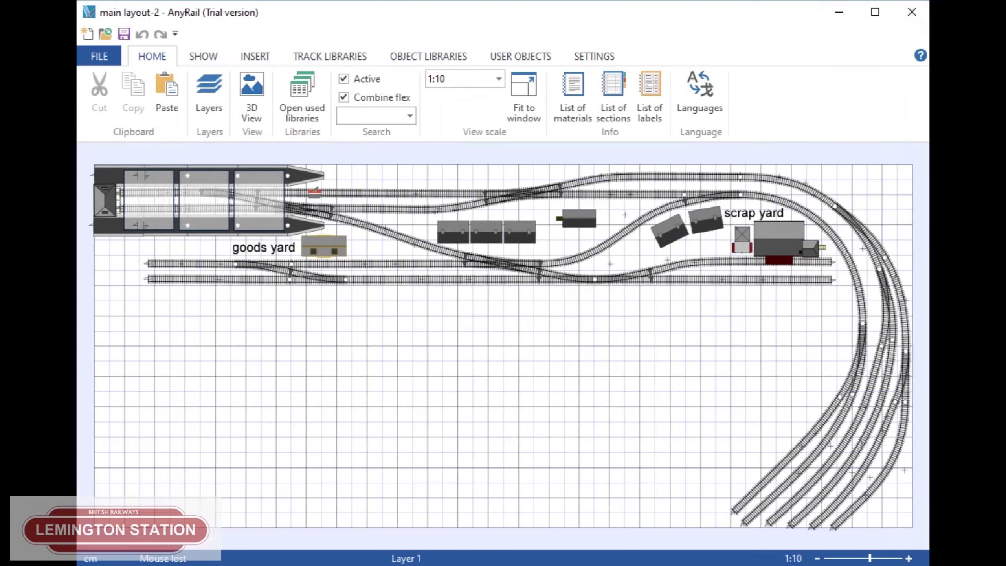
left_click(99, 56)
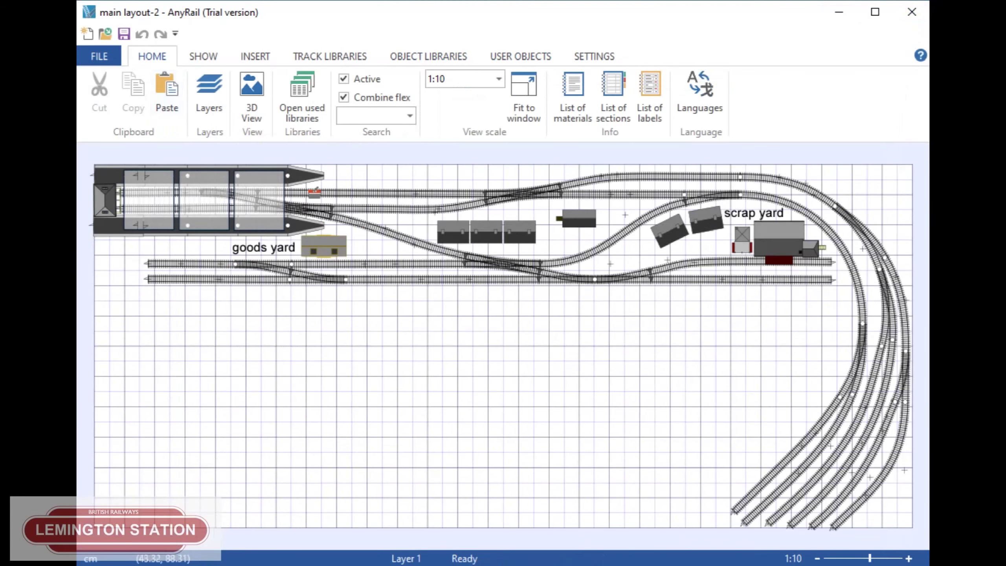